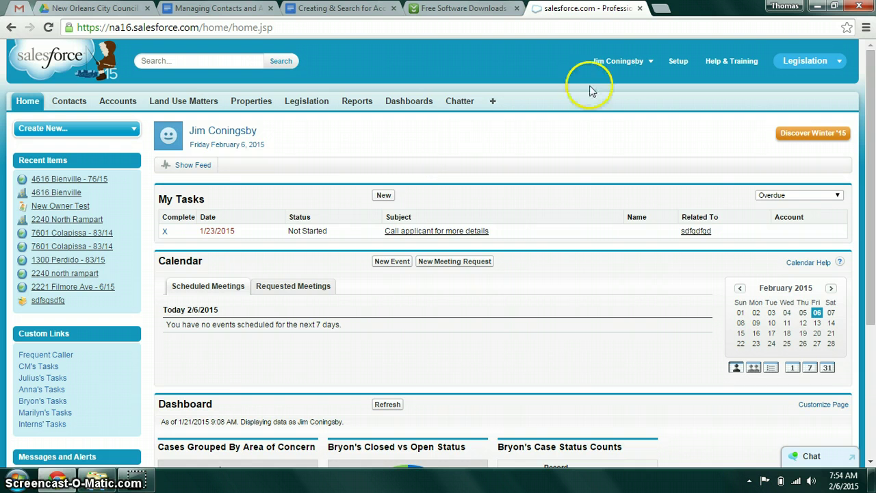
Switch to the Outreach/Marketing app and look over its Home page dashboard
{"action": "left_click", "coordinate": [802, 63]}
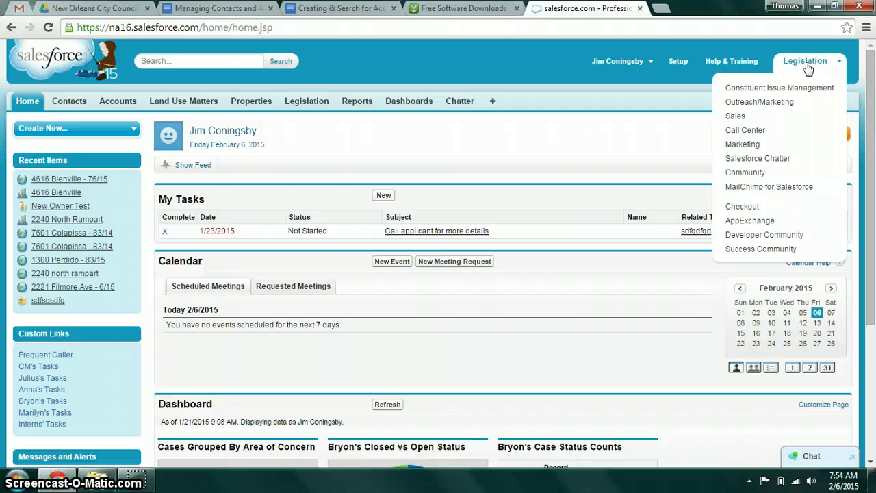
{"action": "left_click", "coordinate": [794, 66]}
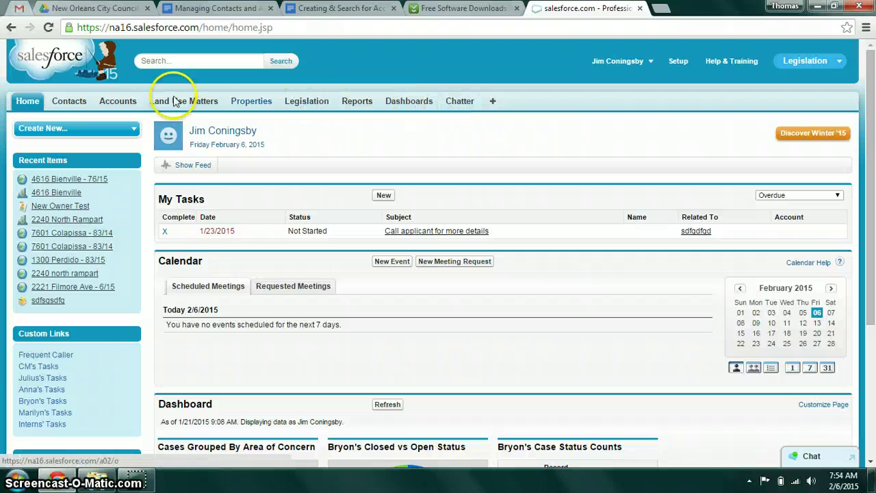
{"action": "left_click", "coordinate": [824, 63]}
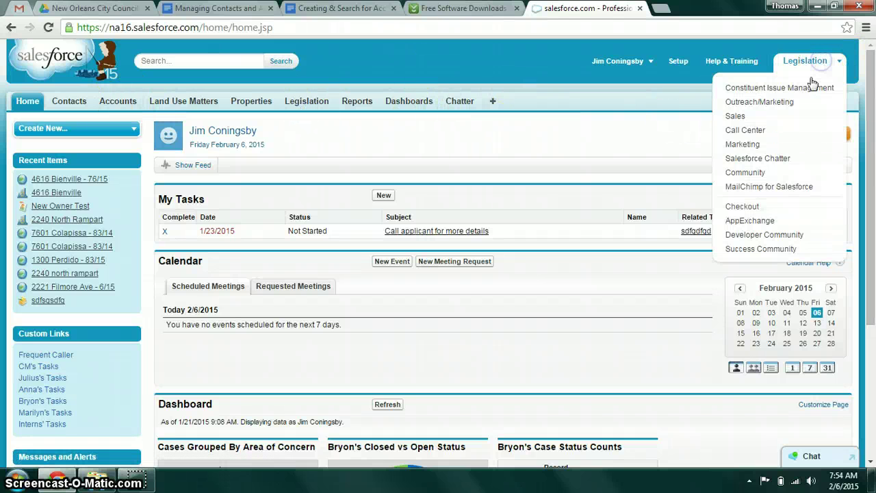
{"action": "left_click", "coordinate": [773, 104]}
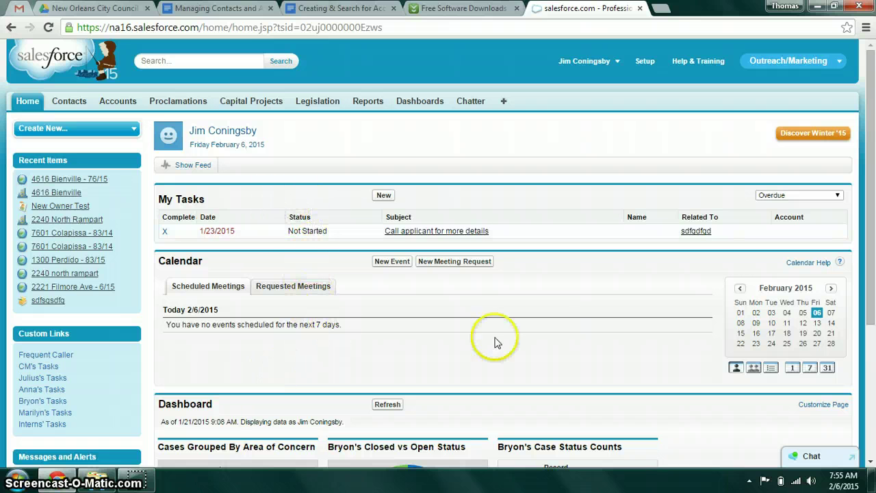
{"action": "scroll", "coordinate": [861, 269], "scroll_direction": "down", "scroll_amount": 2}
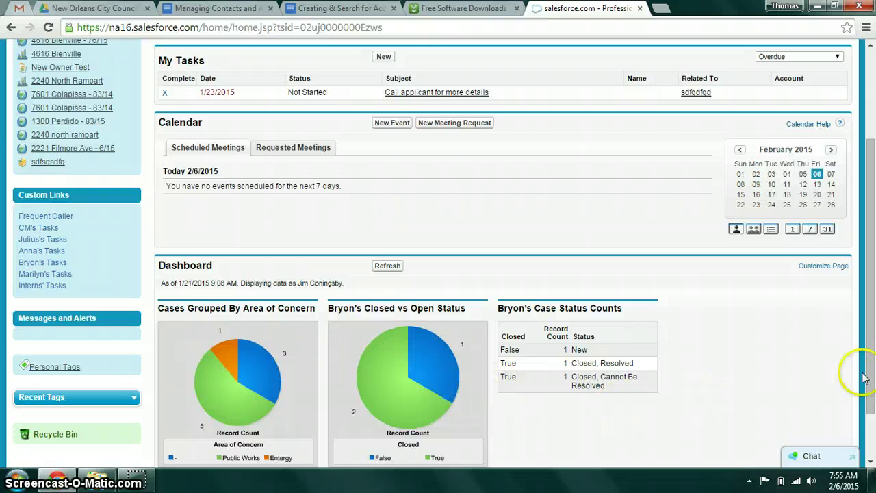
{"action": "left_click_drag", "start_coordinate": [864, 378], "coordinate": [688, 137]}
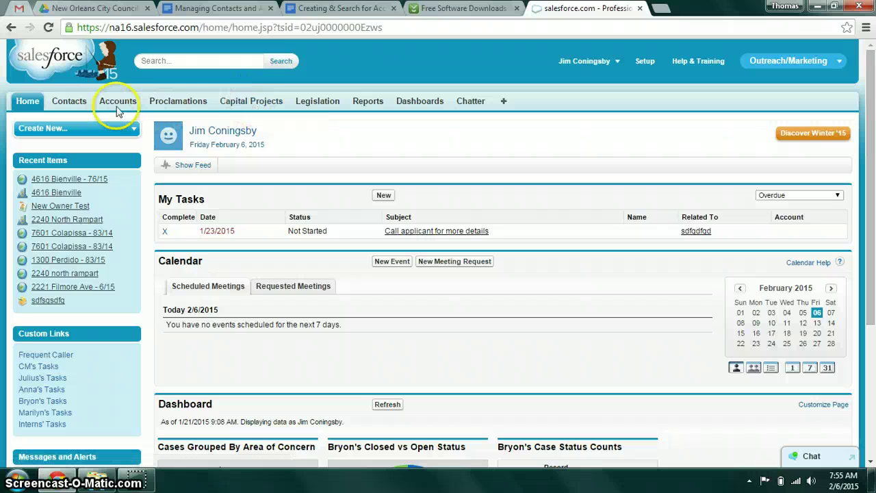
Go to the Accounts home page and browse its views, leaving Non-Profits selected
{"action": "left_click", "coordinate": [117, 109]}
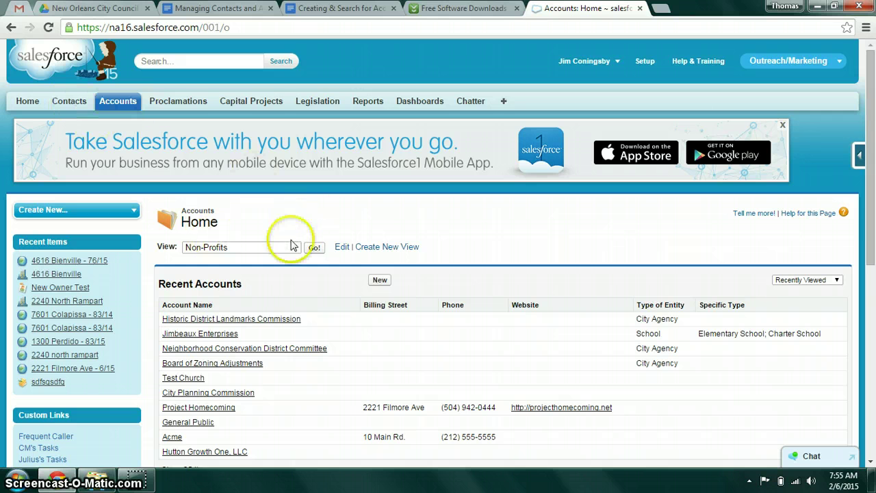
{"action": "scroll", "coordinate": [802, 215], "scroll_direction": "down", "scroll_amount": 1}
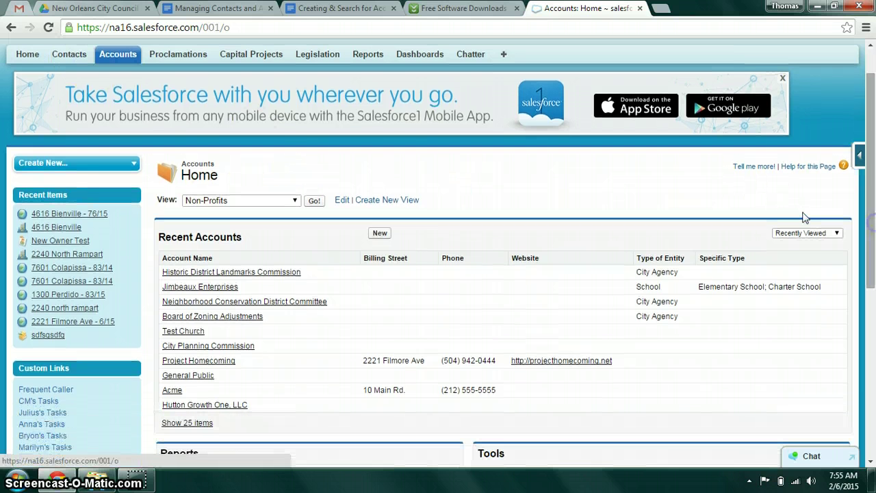
{"action": "left_click", "coordinate": [234, 200]}
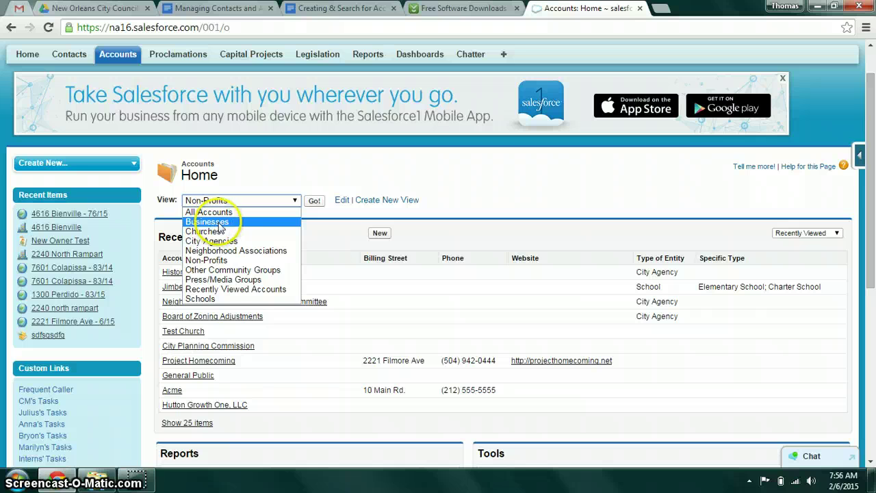
{"action": "left_click", "coordinate": [221, 252]}
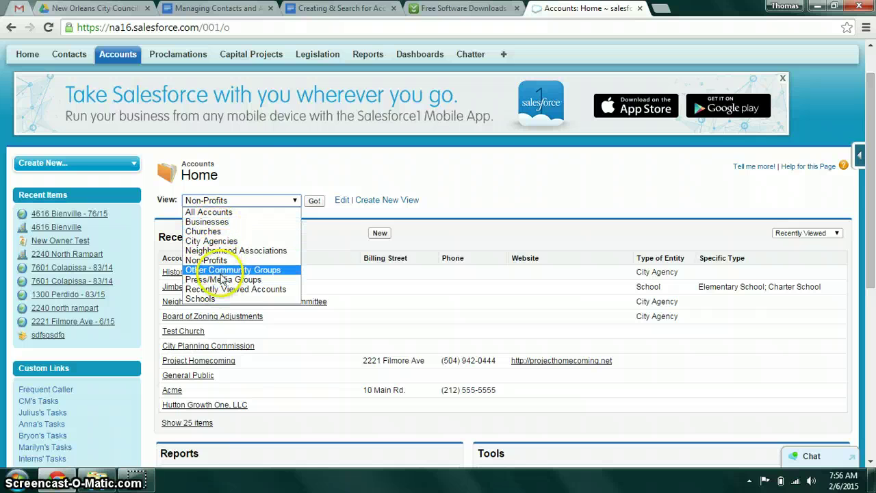
{"action": "left_click", "coordinate": [277, 175]}
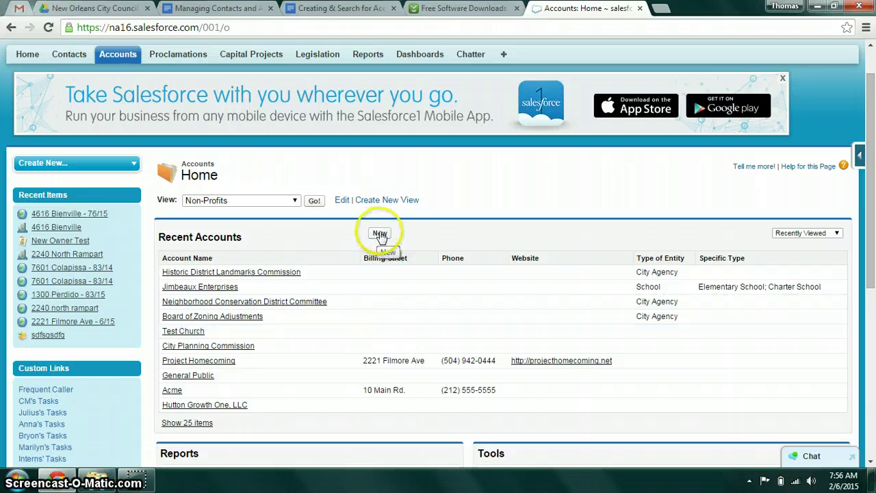
Start a new account named City Planning Commission and move to its Parent Account field
{"action": "left_click", "coordinate": [380, 234]}
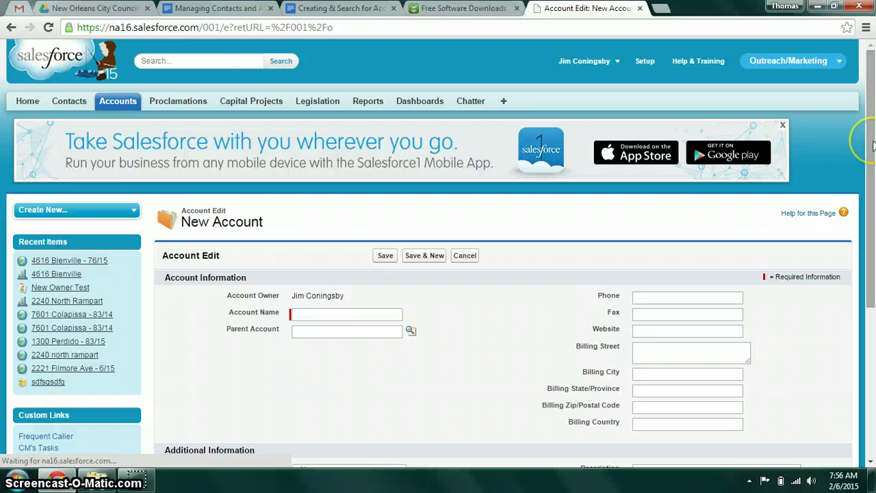
{"action": "left_click_drag", "start_coordinate": [873, 144], "coordinate": [873, 238]}
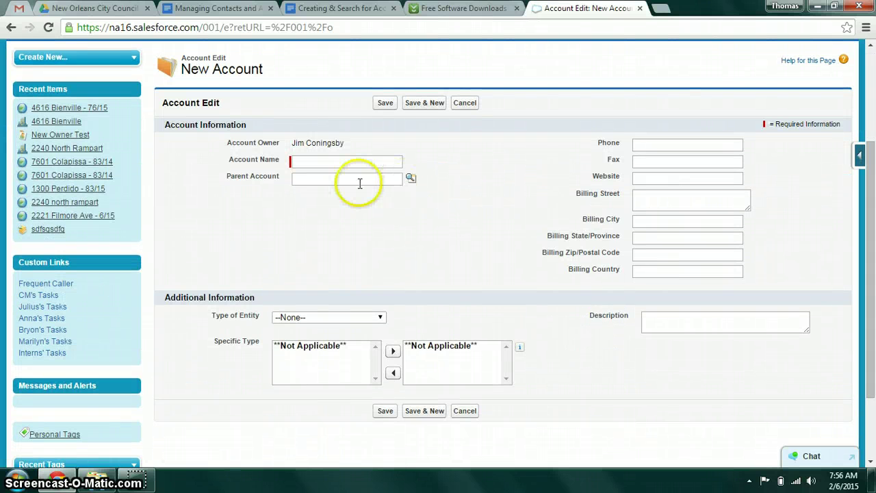
{"action": "left_click", "coordinate": [305, 159]}
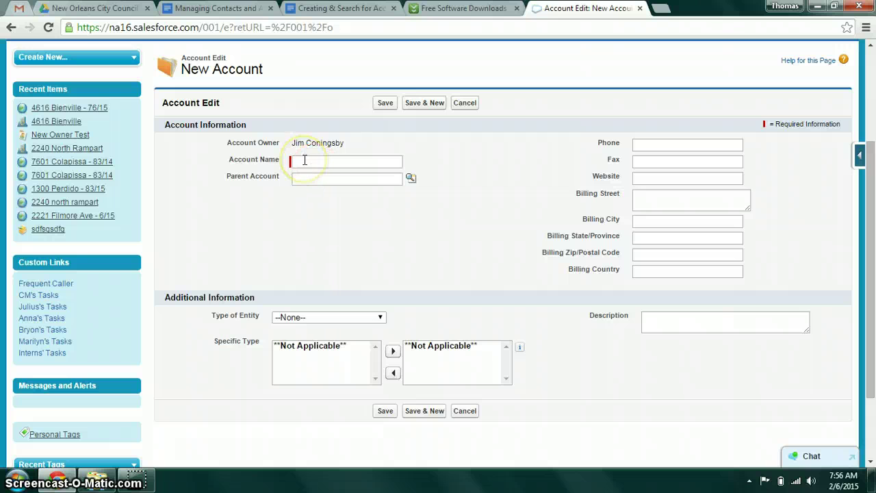
{"action": "left_click", "coordinate": [305, 159]}
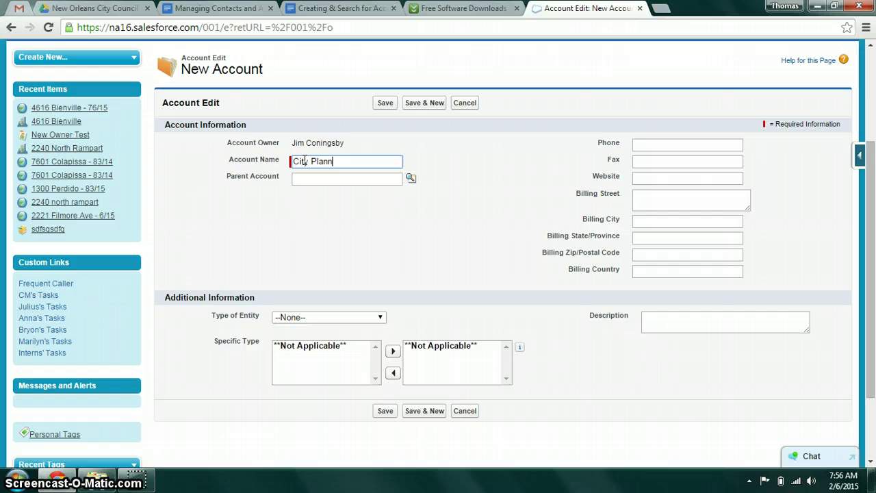
{"action": "type", "text": "ing Commission"}
{"action": "left_click", "coordinate": [336, 178]}
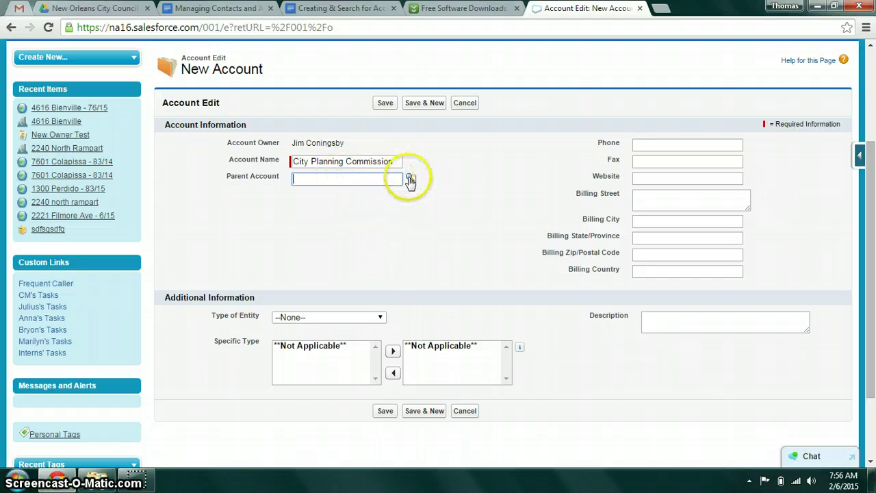
Search the parent account lookup for 'city of new orleans'
{"action": "left_click", "coordinate": [412, 179]}
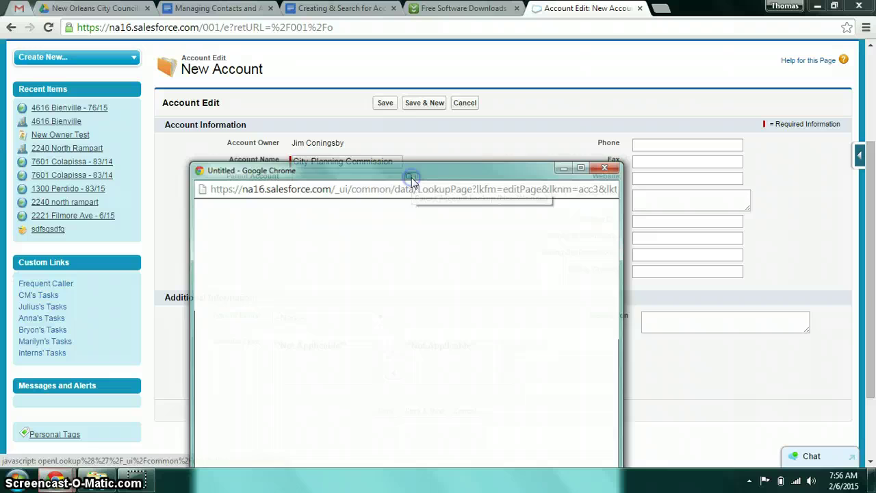
{"action": "left_click_drag", "start_coordinate": [408, 169], "coordinate": [401, 107]}
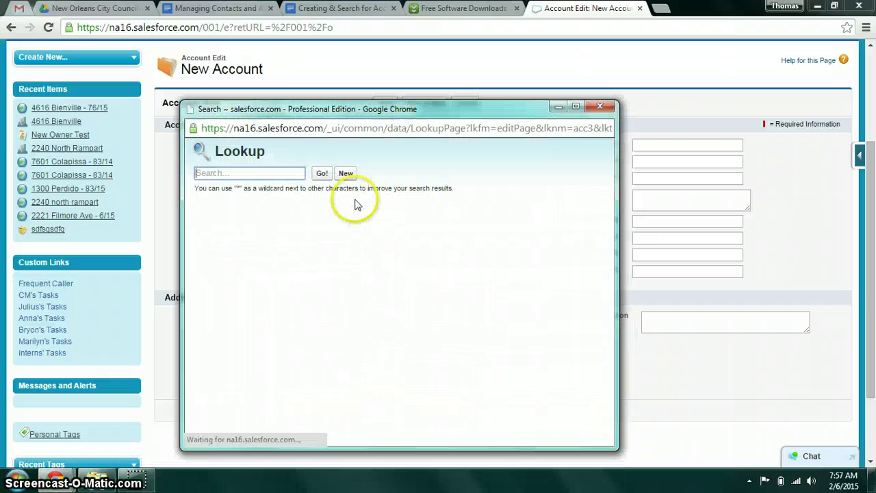
{"action": "left_click", "coordinate": [241, 174]}
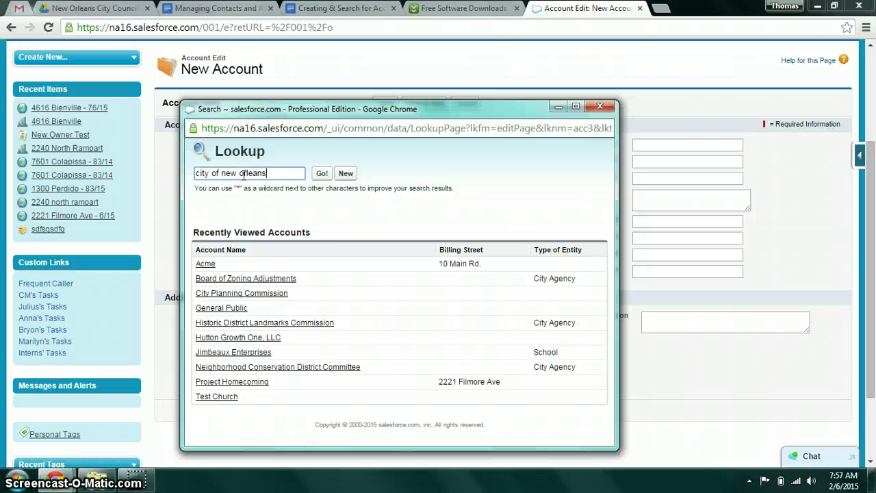
{"action": "type", "text": "orleans"}
{"action": "left_click", "coordinate": [321, 173]}
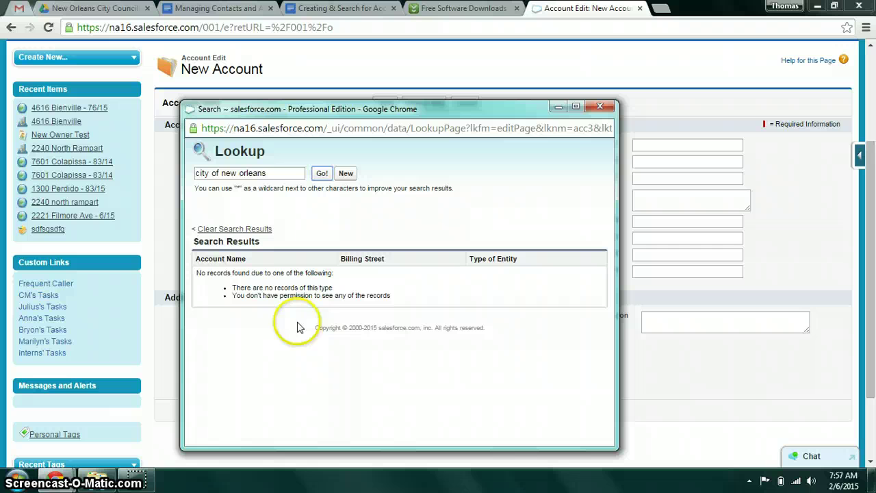
Create a new account from the lookup named City of New Orleans
{"action": "left_click", "coordinate": [348, 176]}
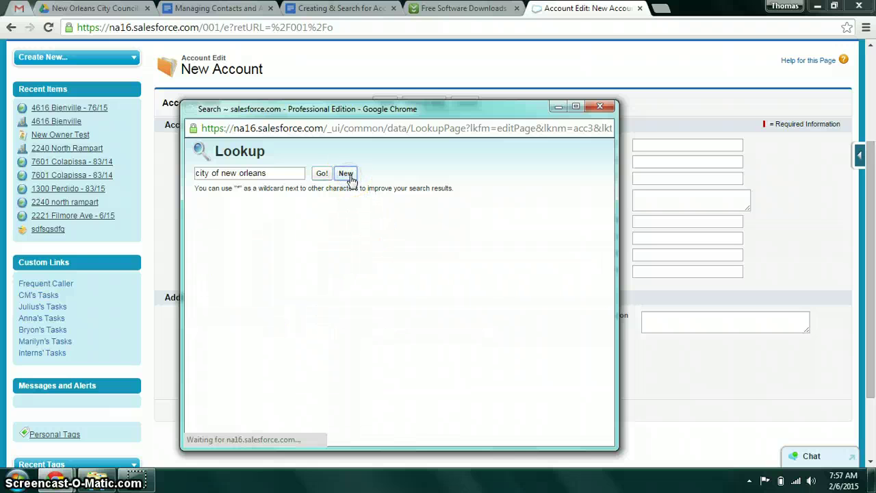
{"action": "left_click", "coordinate": [312, 235]}
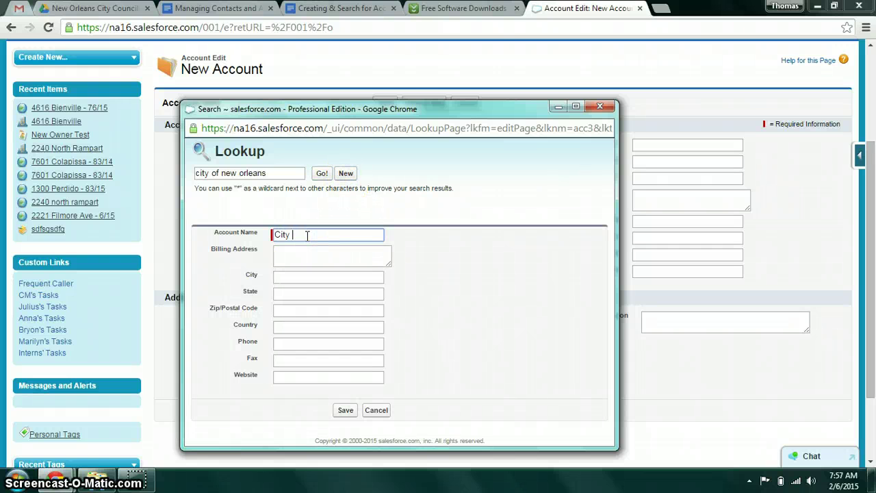
{"action": "type", "text": "City O"}
{"action": "key", "text": "BackSpace"}
{"action": "type", "text": "of New Orleans"}
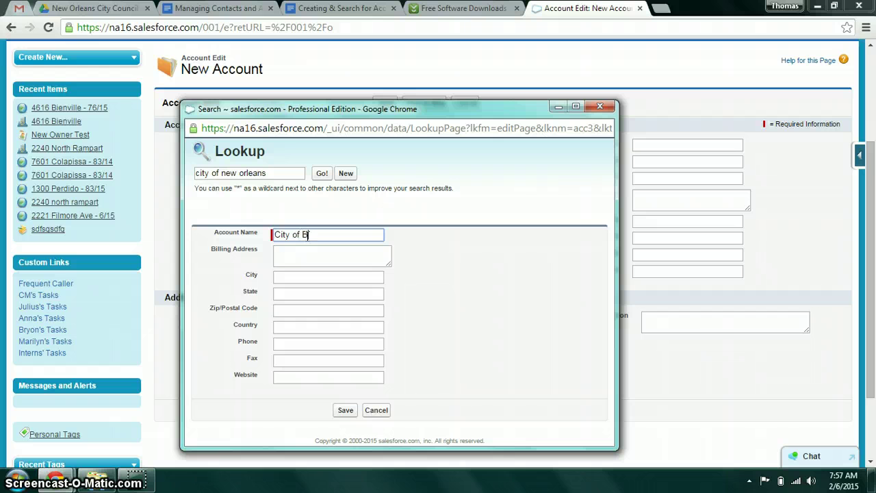
Give it billing address 1300 Perdido St, New Orleans, LA 70112, USA and save it
{"action": "left_click", "coordinate": [308, 251]}
{"action": "type", "text": "1300 Per"}
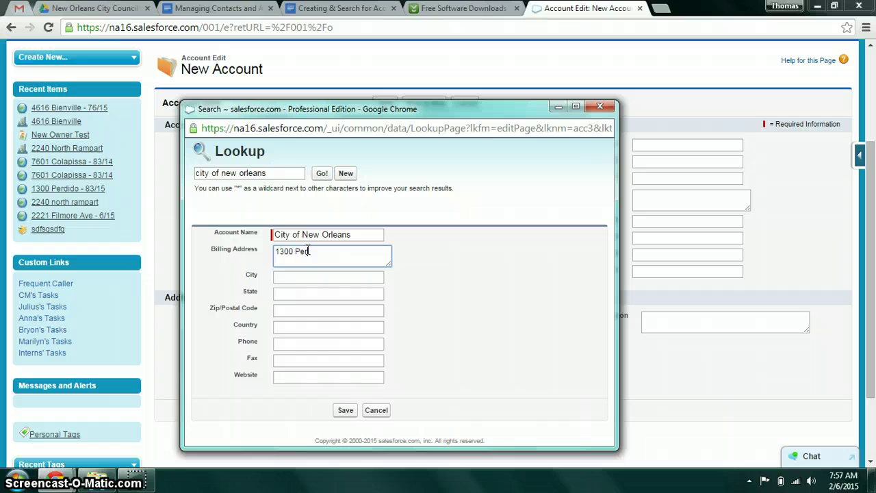
{"action": "type", "text": "dido St"}
{"action": "key", "text": "Tab"}
{"action": "type", "text": "N"}
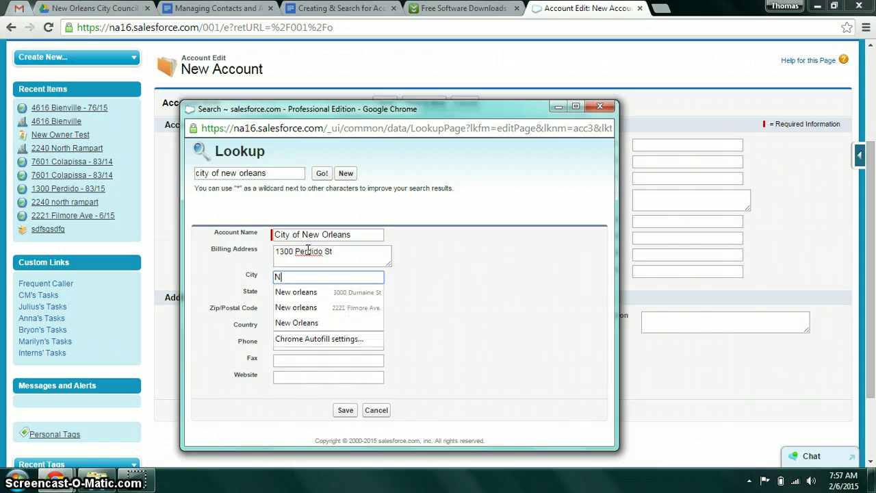
{"action": "type", "text": "ew Orleans"}
{"action": "key", "text": "Tab"}
{"action": "type", "text": "LA"}
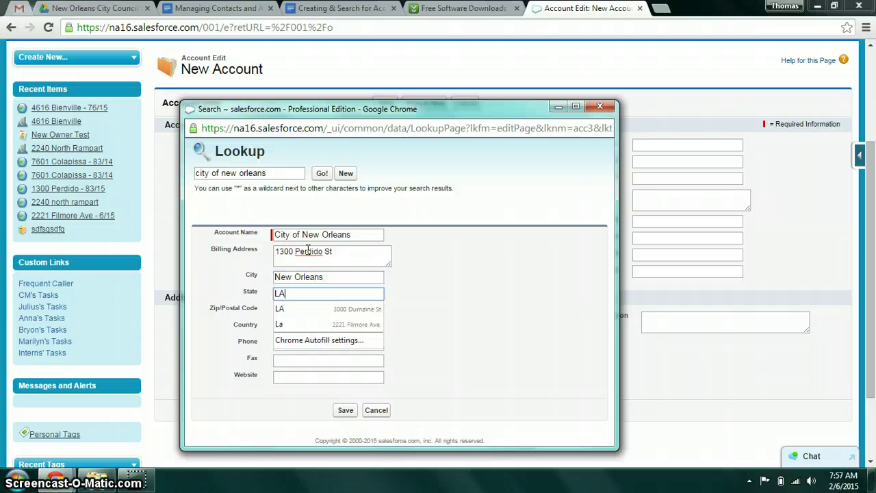
{"action": "key", "text": "Tab"}
{"action": "type", "text": "7"}
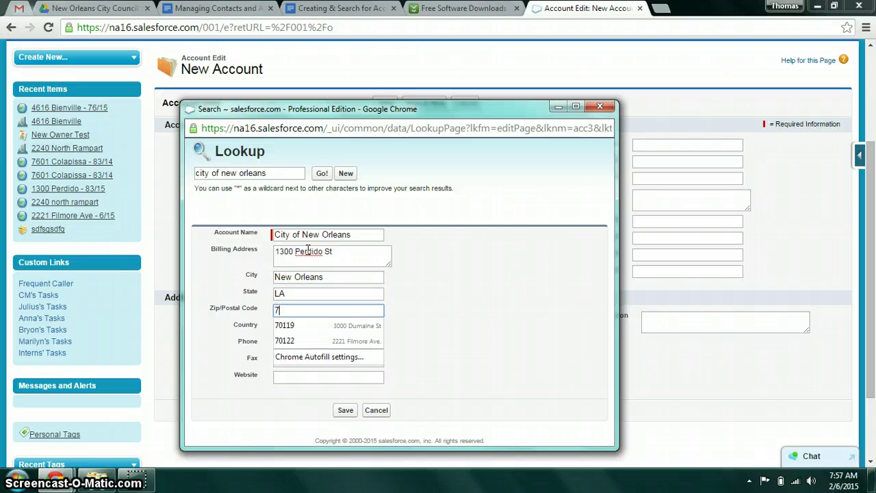
{"action": "type", "text": "0112"}
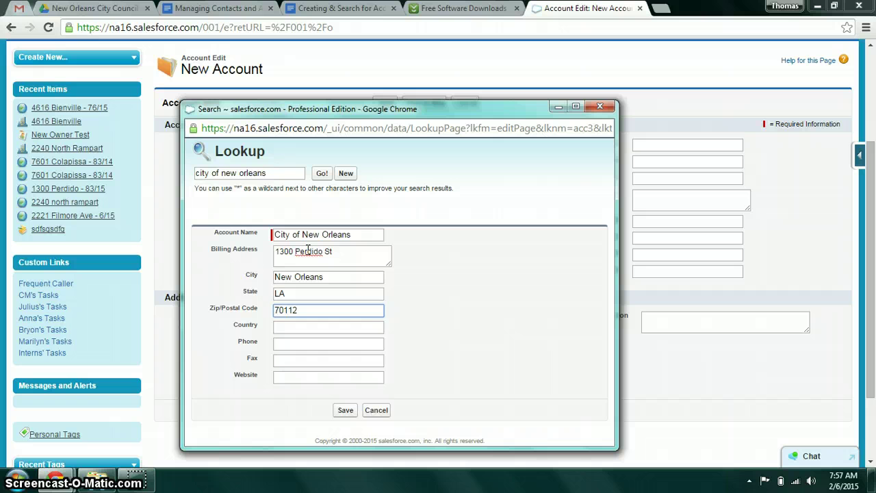
{"action": "key", "text": "Tab"}
{"action": "type", "text": "USA"}
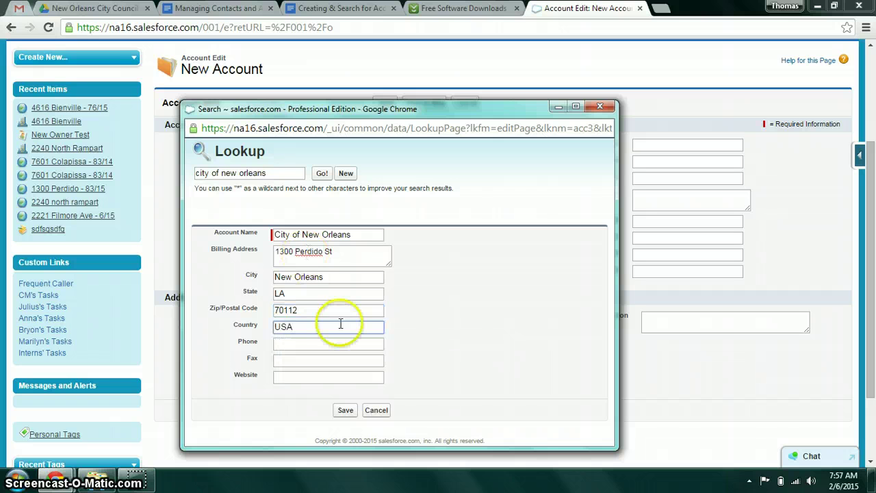
{"action": "left_click", "coordinate": [346, 410]}
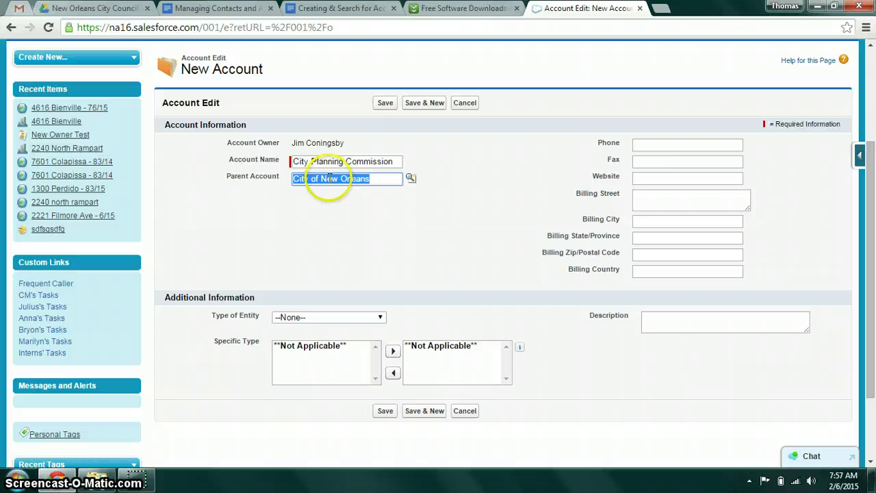
Enter the phone number, website cpc.org, and autofill the 1300 Perdido St billing address
{"action": "left_click", "coordinate": [656, 147]}
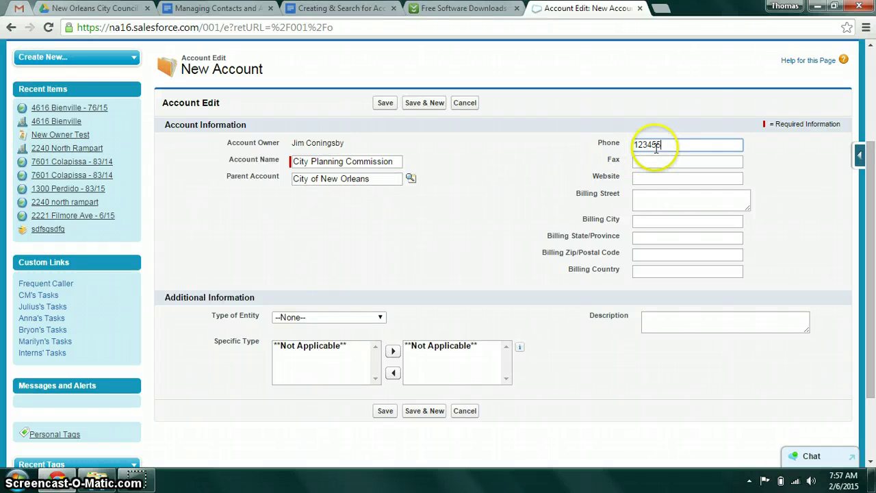
{"action": "left_click", "coordinate": [661, 157]}
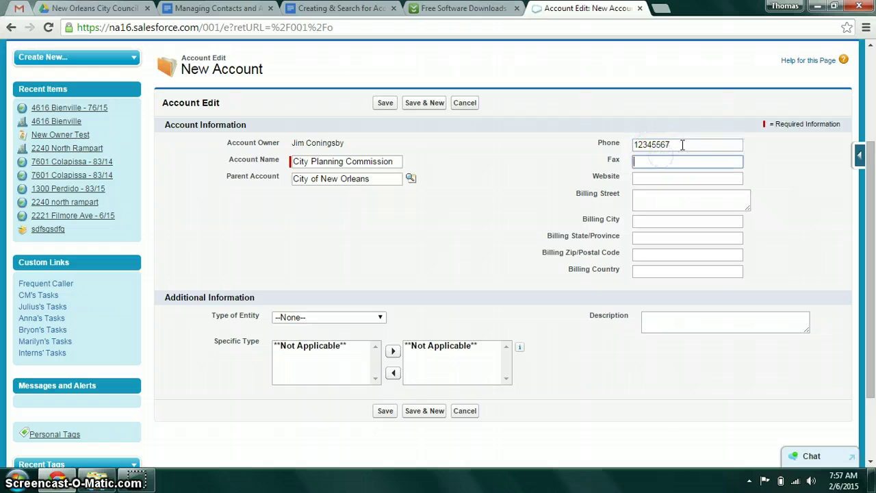
{"action": "left_click", "coordinate": [682, 144]}
{"action": "left_click", "coordinate": [681, 161]}
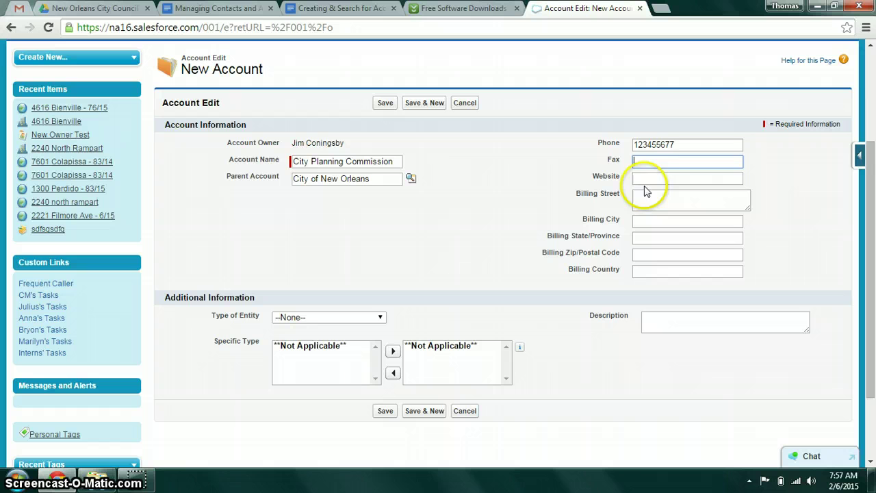
{"action": "left_click", "coordinate": [644, 177]}
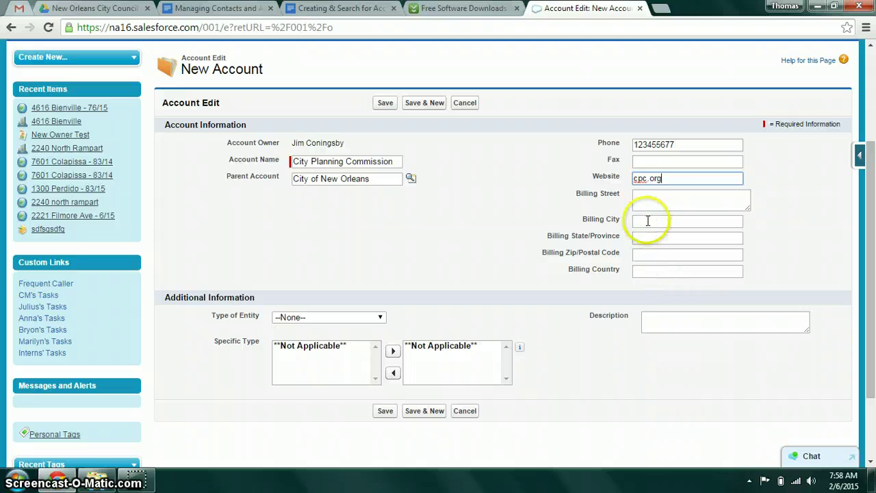
{"action": "left_click", "coordinate": [649, 199]}
{"action": "type", "text": "1300"}
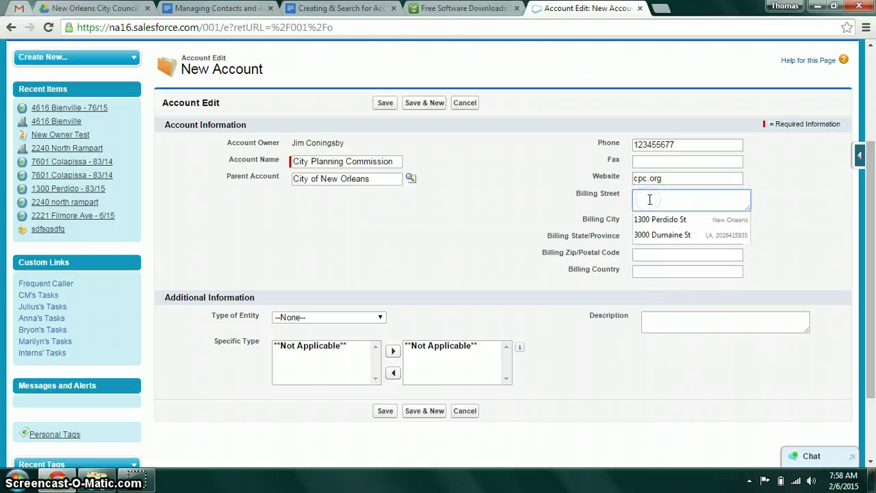
{"action": "type", "text": " P"}
{"action": "left_click", "coordinate": [660, 219]}
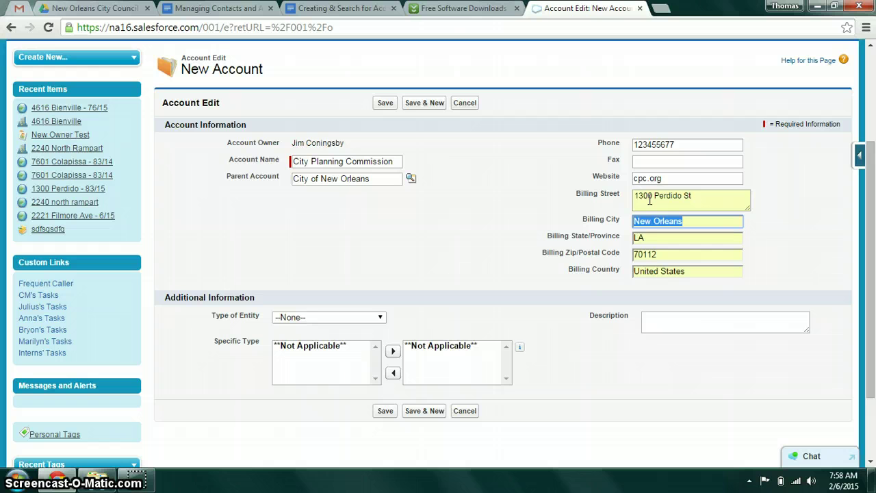
Set the account's Type of Entity to City Agency
{"action": "left_click", "coordinate": [342, 322]}
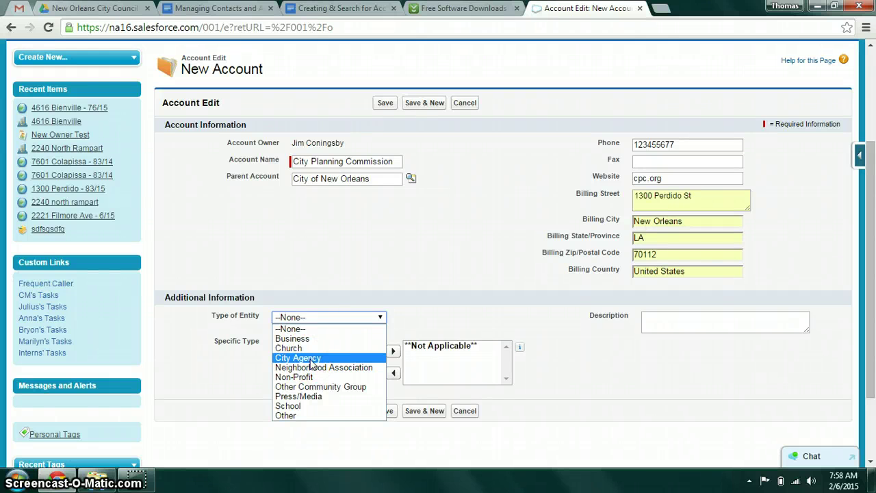
{"action": "left_click", "coordinate": [311, 359]}
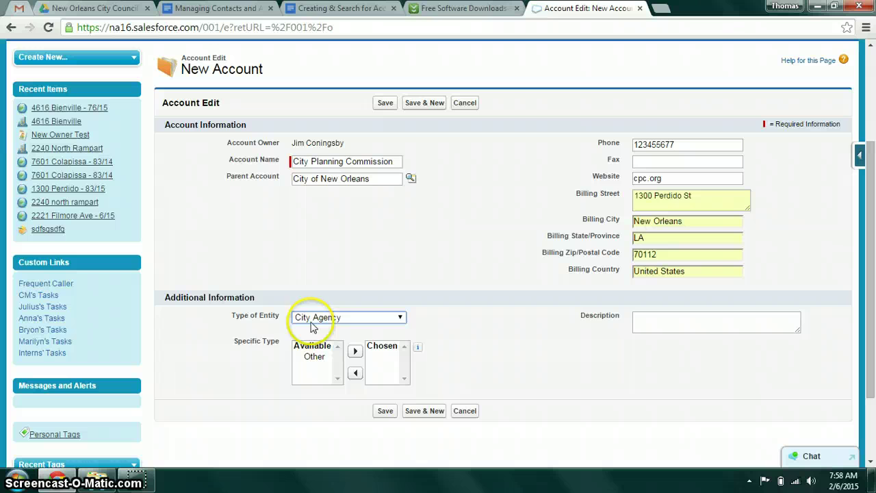
{"action": "left_click", "coordinate": [312, 318]}
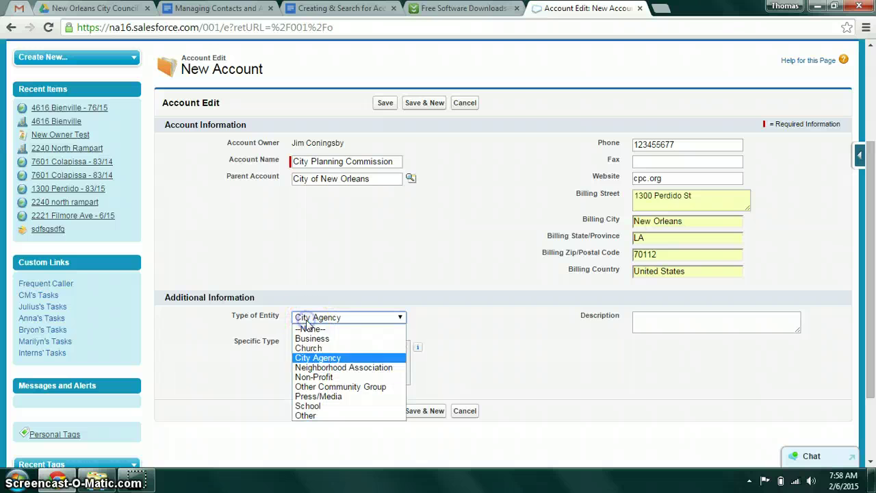
{"action": "left_click", "coordinate": [308, 406]}
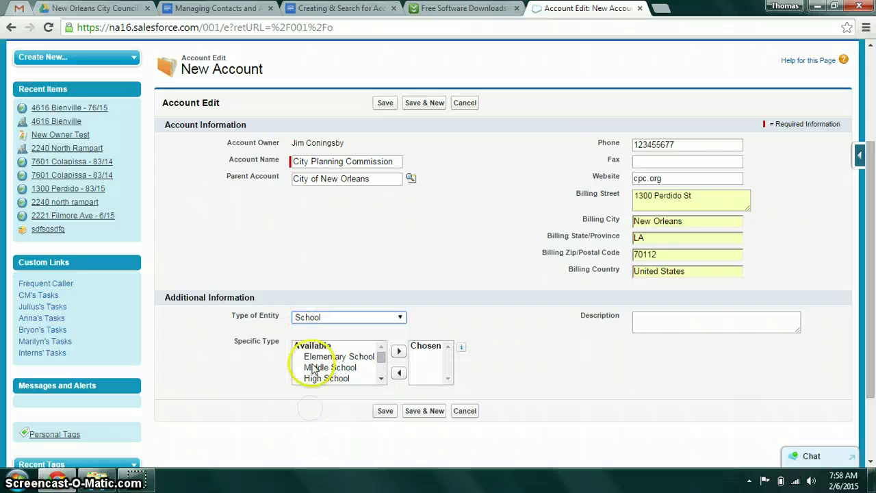
{"action": "left_click", "coordinate": [315, 319]}
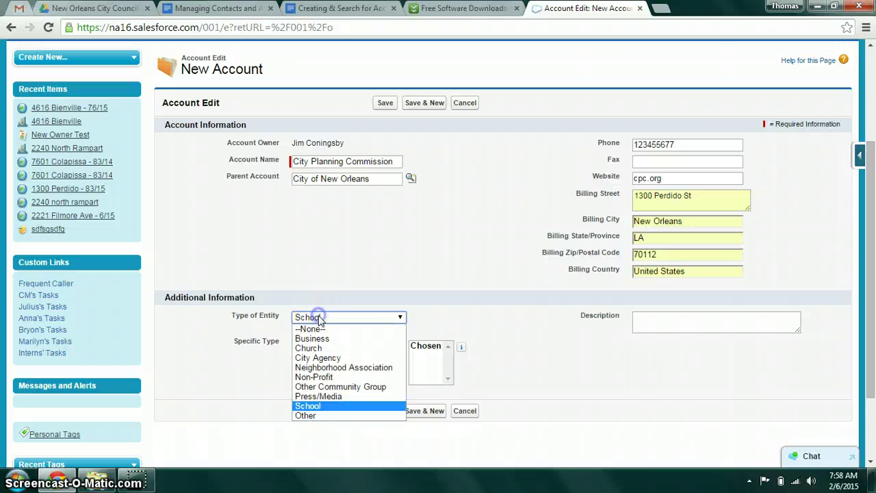
{"action": "left_click", "coordinate": [320, 355]}
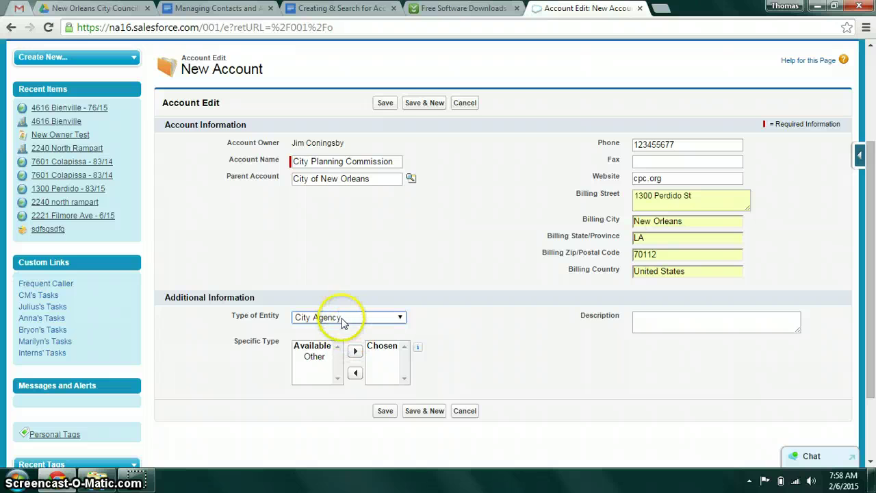
Add Other to the chosen specific types and describe it as 'They review plans for the city.'
{"action": "left_click", "coordinate": [316, 357]}
{"action": "left_click", "coordinate": [355, 358]}
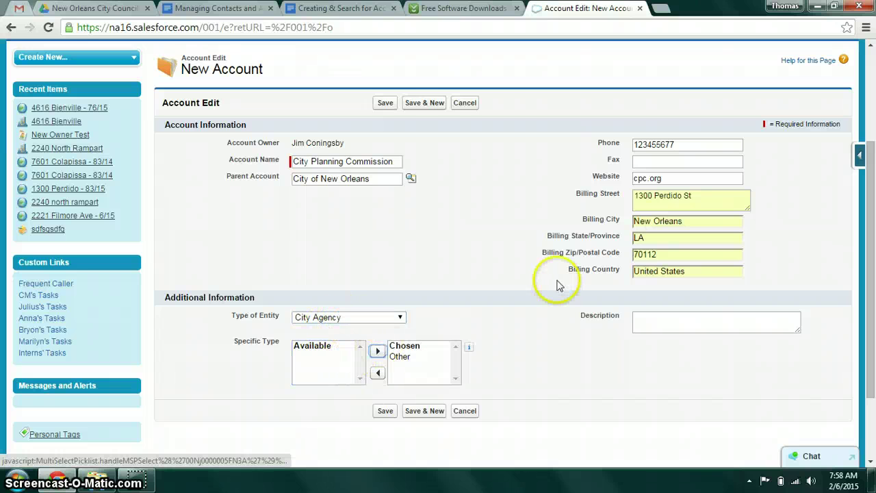
{"action": "left_click", "coordinate": [657, 326]}
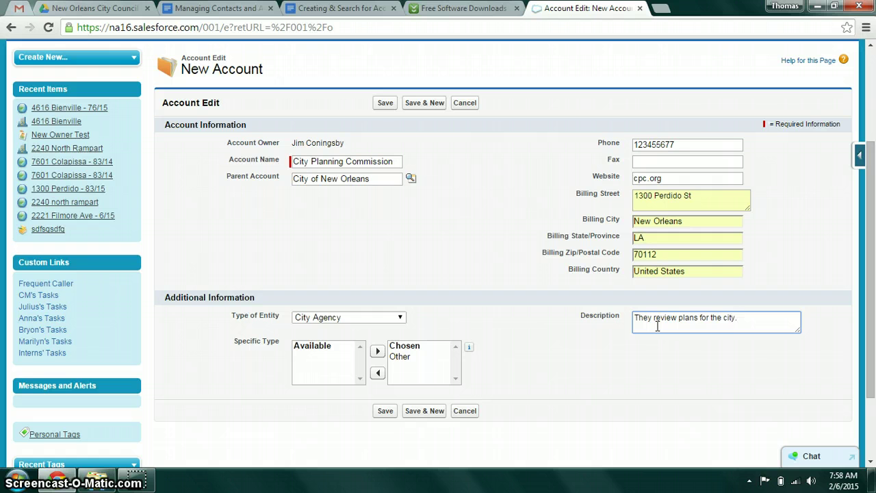
Save the City Planning Commission account and review its detail page and related lists
{"action": "left_click", "coordinate": [385, 410]}
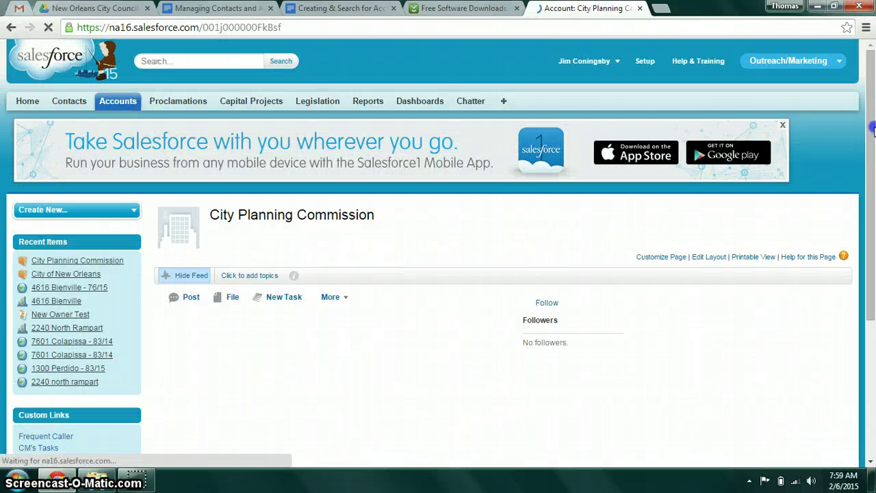
{"action": "left_click_drag", "start_coordinate": [873, 152], "coordinate": [872, 217]}
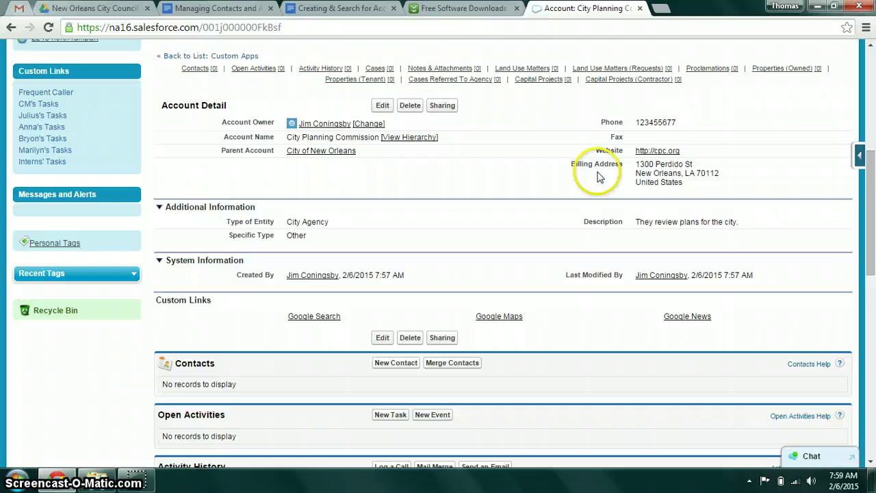
{"action": "scroll", "coordinate": [874, 202], "scroll_direction": "down", "scroll_amount": 1}
{"action": "left_click_drag", "start_coordinate": [873, 202], "coordinate": [873, 272]}
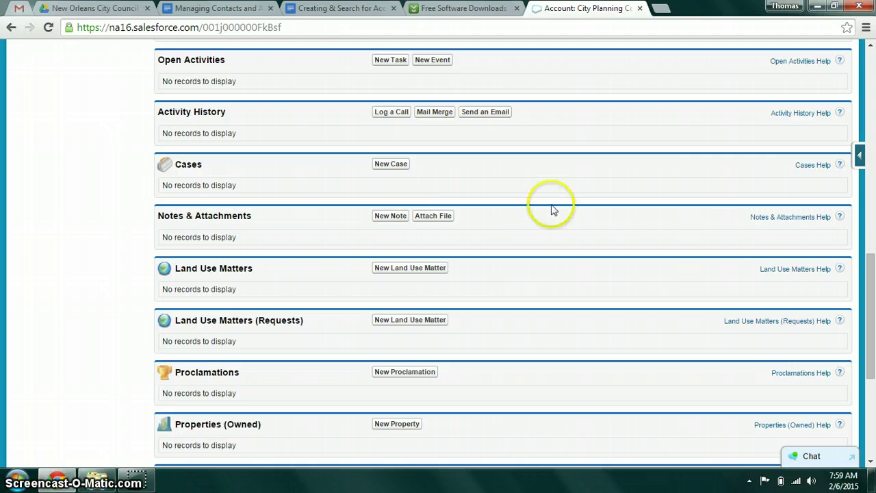
{"action": "left_click_drag", "start_coordinate": [873, 289], "coordinate": [873, 223]}
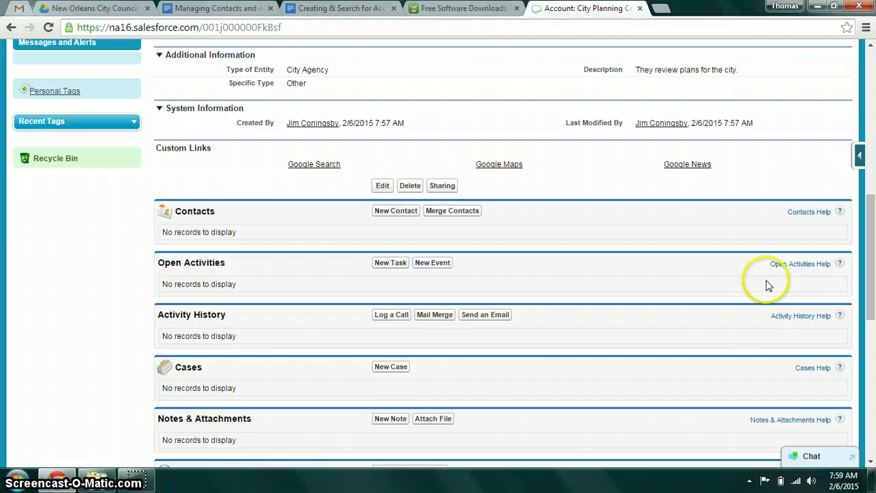
{"action": "left_click_drag", "start_coordinate": [872, 248], "coordinate": [874, 331]}
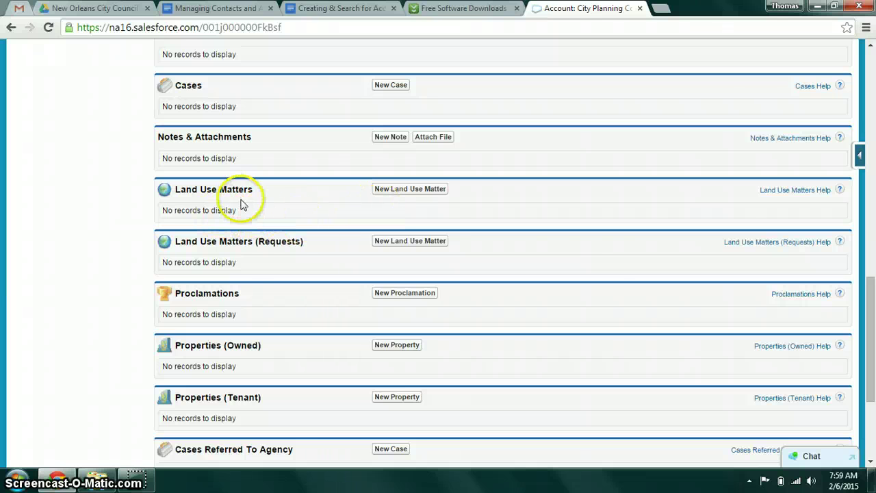
{"action": "left_click_drag", "start_coordinate": [873, 327], "coordinate": [873, 103]}
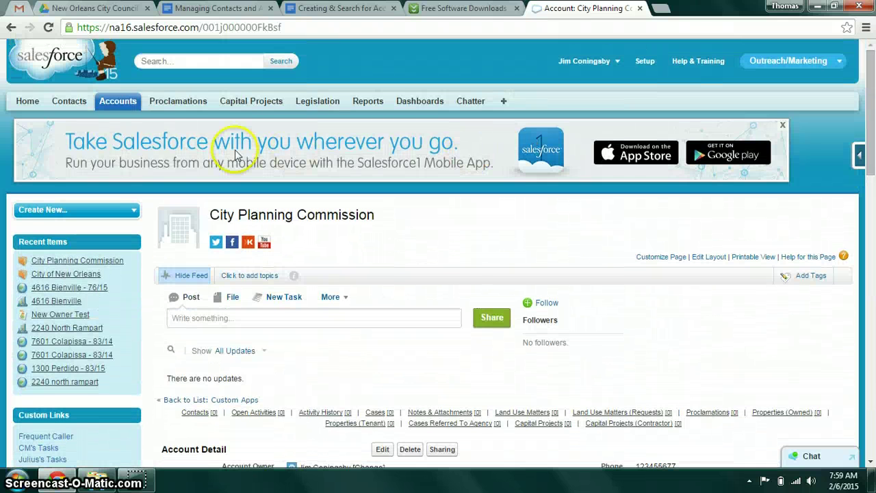
Go to the Contacts home page and start a new contact record
{"action": "left_click", "coordinate": [74, 102]}
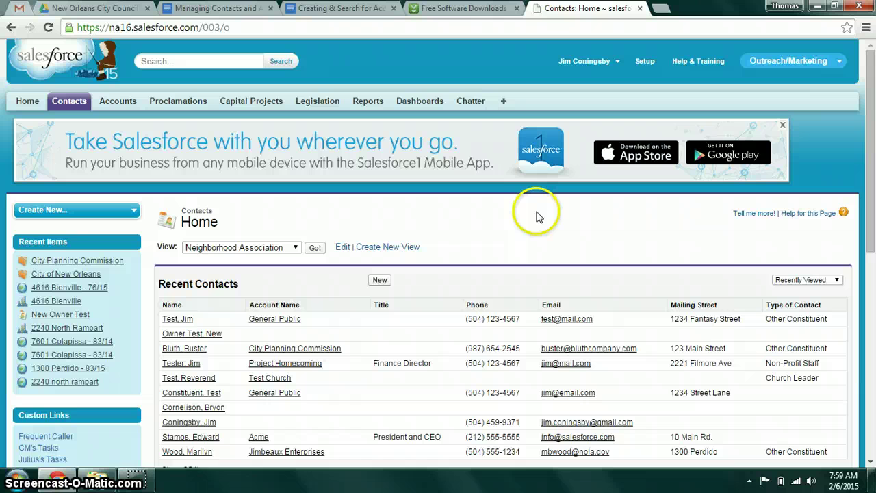
{"action": "left_click", "coordinate": [510, 256]}
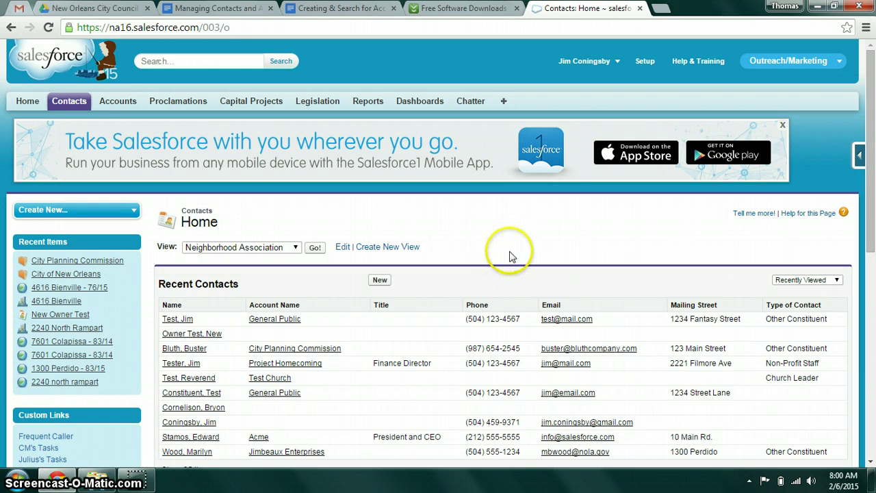
{"action": "left_click", "coordinate": [270, 252]}
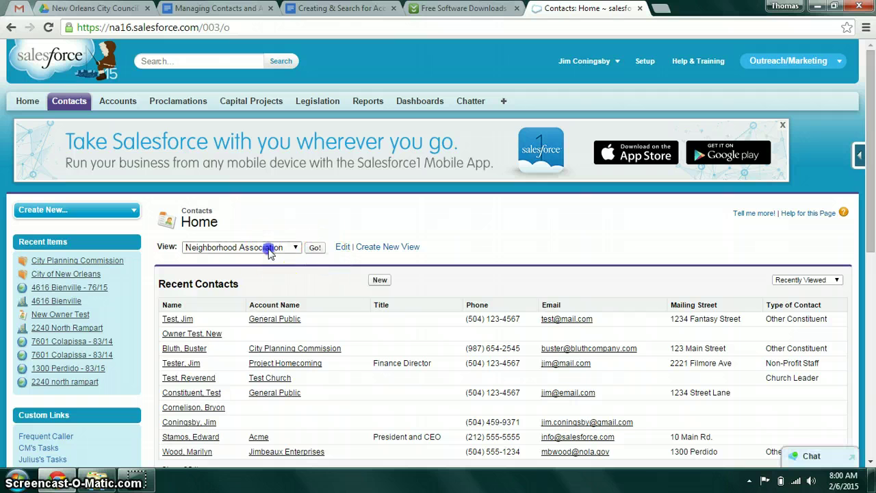
{"action": "left_click", "coordinate": [270, 250]}
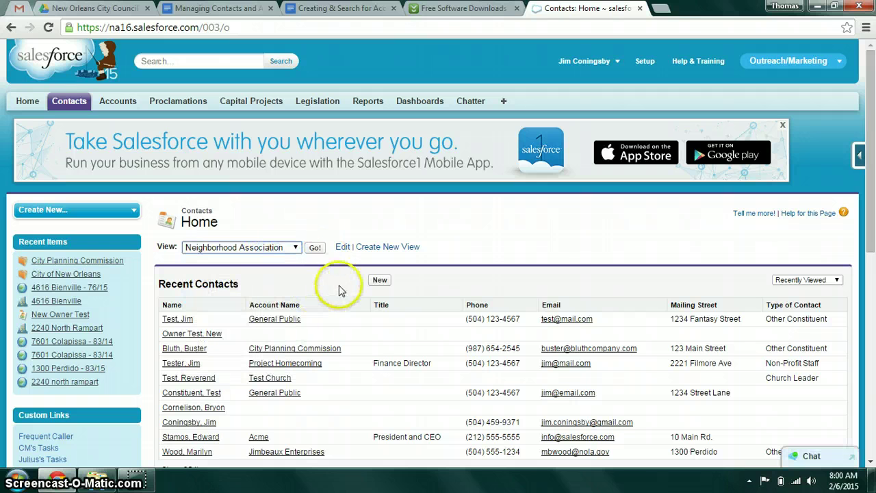
{"action": "left_click", "coordinate": [379, 280]}
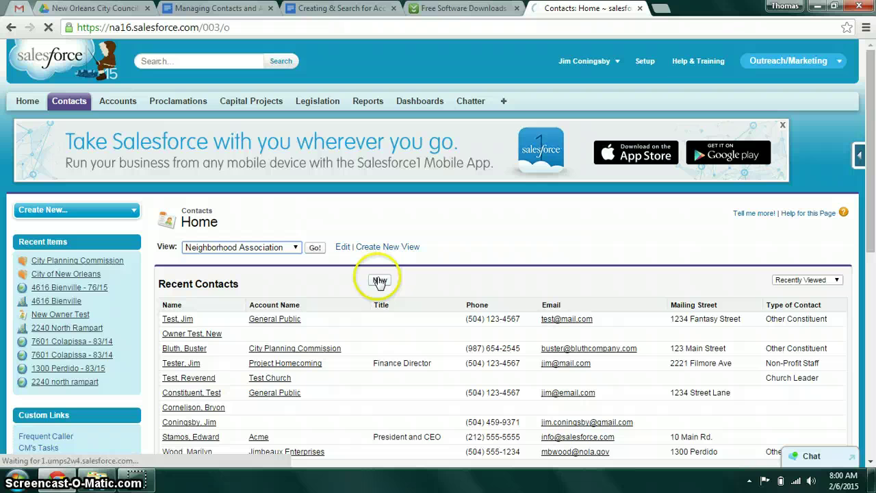
Enter the contact's first and last names in the new contact form
{"action": "left_click", "coordinate": [380, 281]}
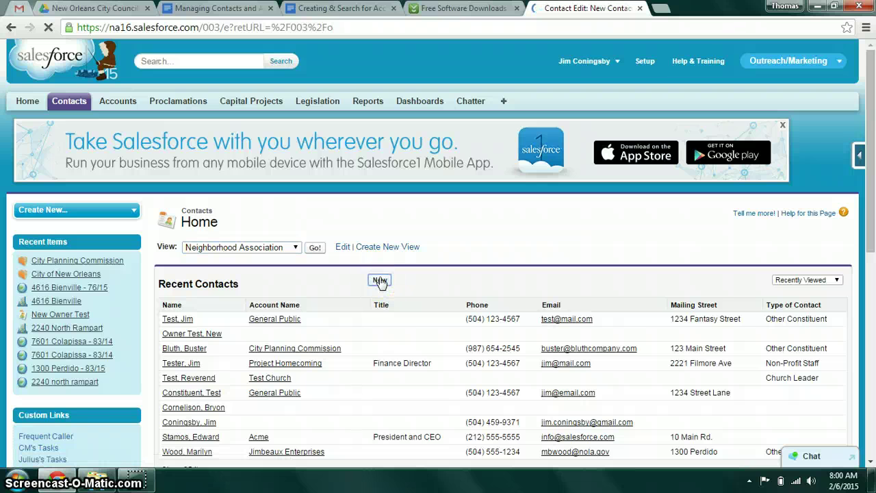
{"action": "scroll", "coordinate": [722, 195], "scroll_direction": "down", "scroll_amount": 2}
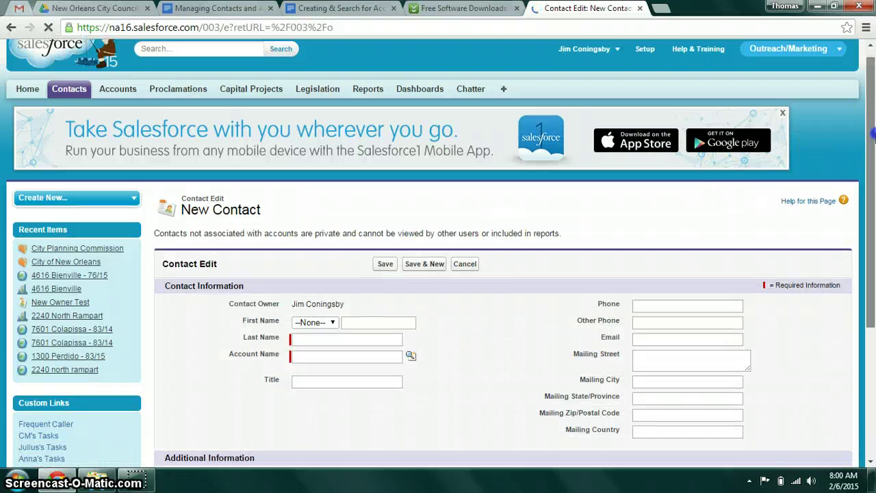
{"action": "left_click", "coordinate": [361, 247]}
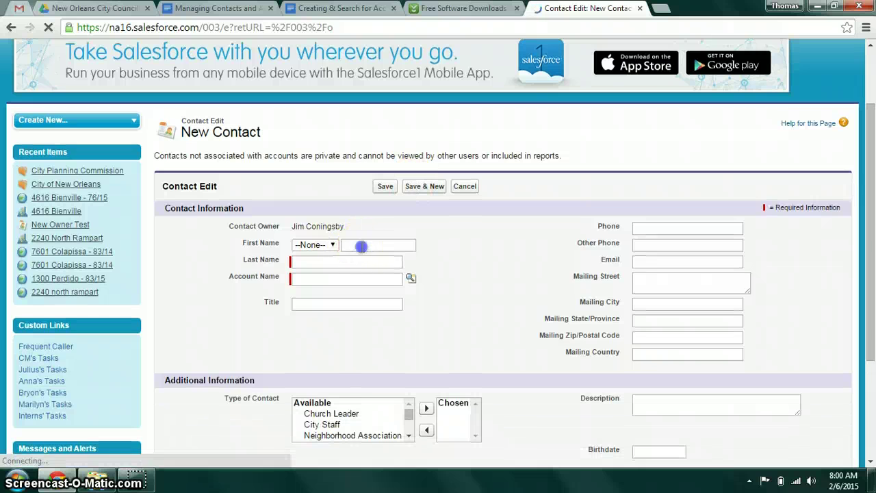
{"action": "type", "text": "Ji"}
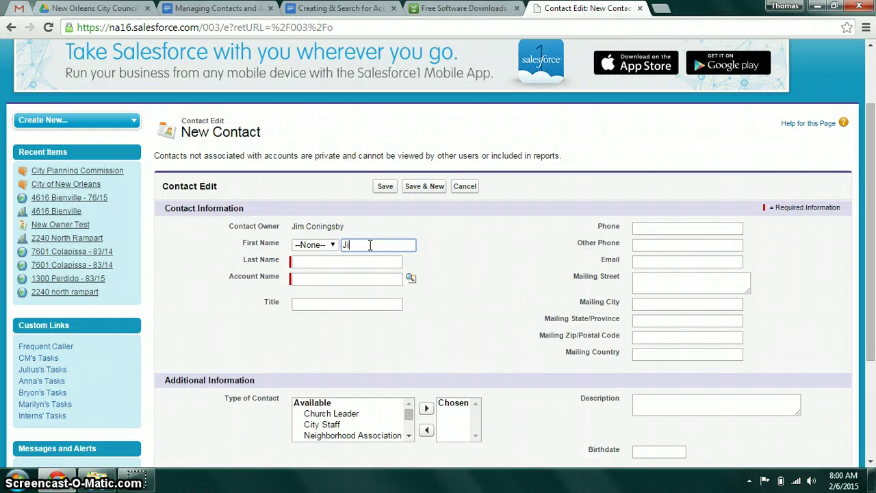
{"action": "type", "text": "m"}
{"action": "key", "text": "Tab"}
{"action": "left_click", "coordinate": [369, 245]}
{"action": "key", "text": "ctrl+a"}
{"action": "type", "text": "Mi"}
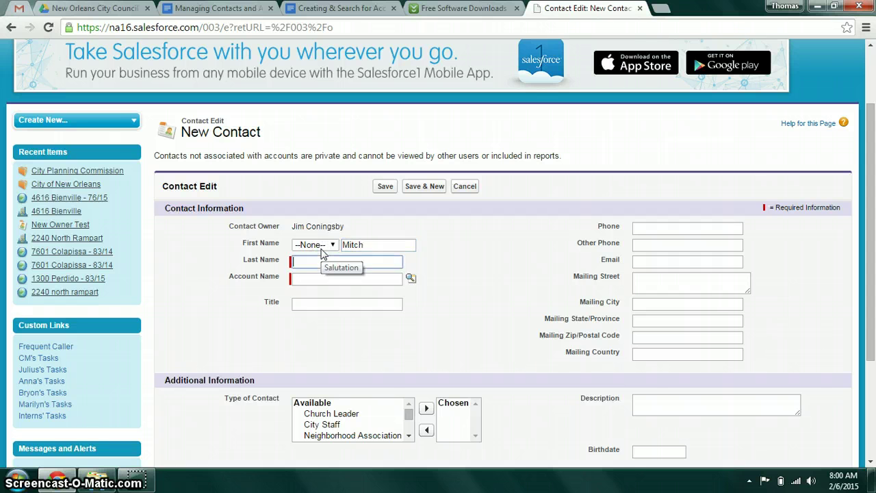
{"action": "type", "text": "LAndri"}
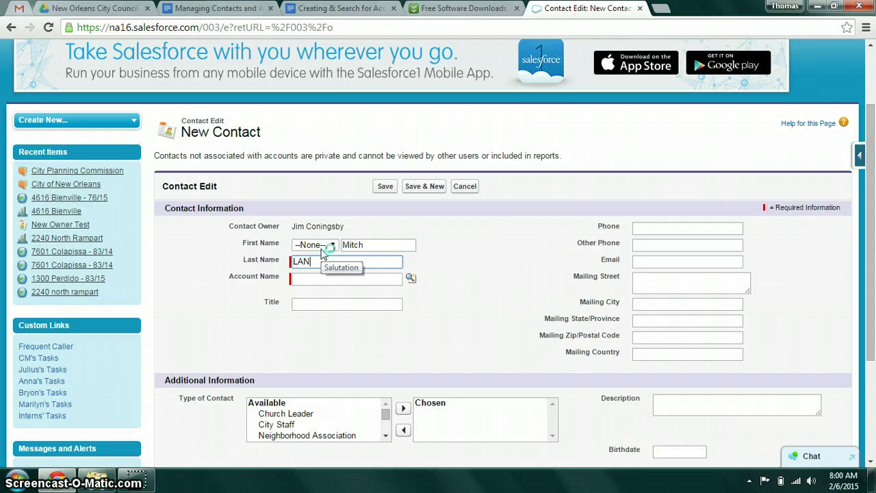
Erase the all-caps last name and open the Account Name lookup for City of New Orleans
{"action": "left_click_drag", "start_coordinate": [336, 262], "coordinate": [297, 261]}
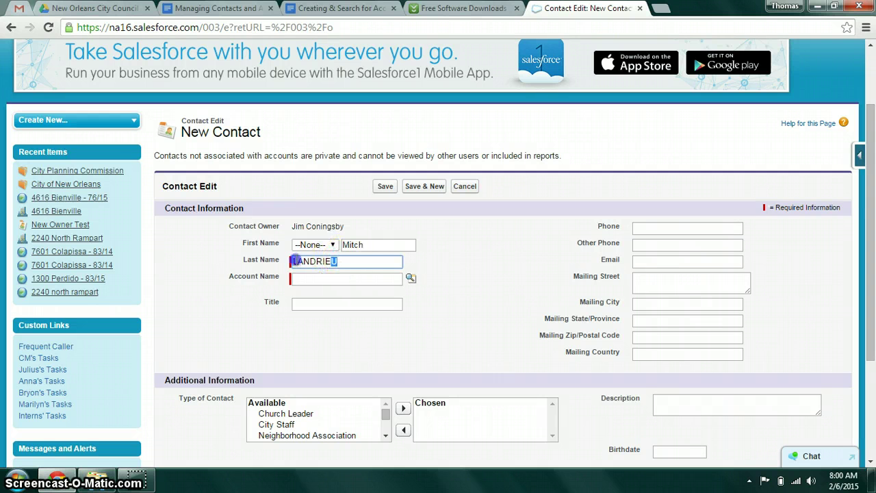
{"action": "left_click", "coordinate": [358, 259]}
{"action": "key", "text": "BackSpace"}
{"action": "key", "text": "BackSpace"}
{"action": "key", "text": "BackSpace"}
{"action": "key", "text": "Caps_Lock"}
{"action": "key", "text": "BackSpace"}
{"action": "key", "text": "BackSpace"}
{"action": "key", "text": "BackSpace"}
{"action": "key", "text": "BackSpace"}
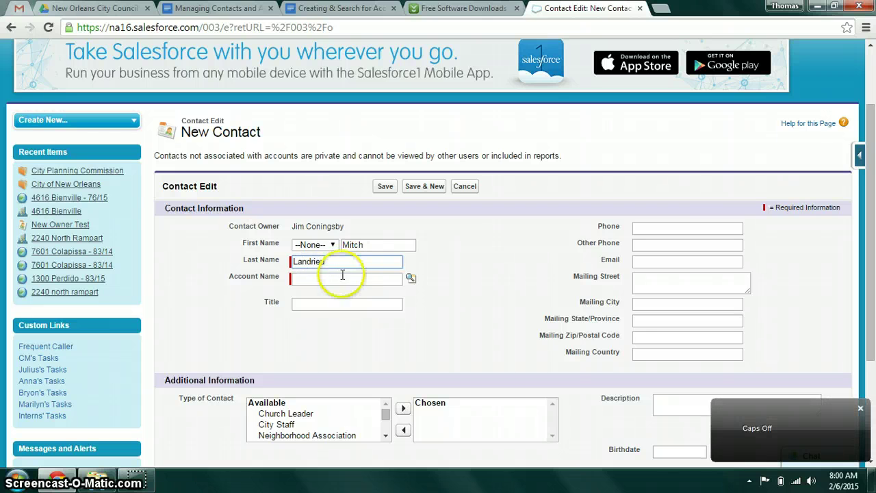
{"action": "left_click", "coordinate": [329, 280]}
{"action": "left_click", "coordinate": [413, 279]}
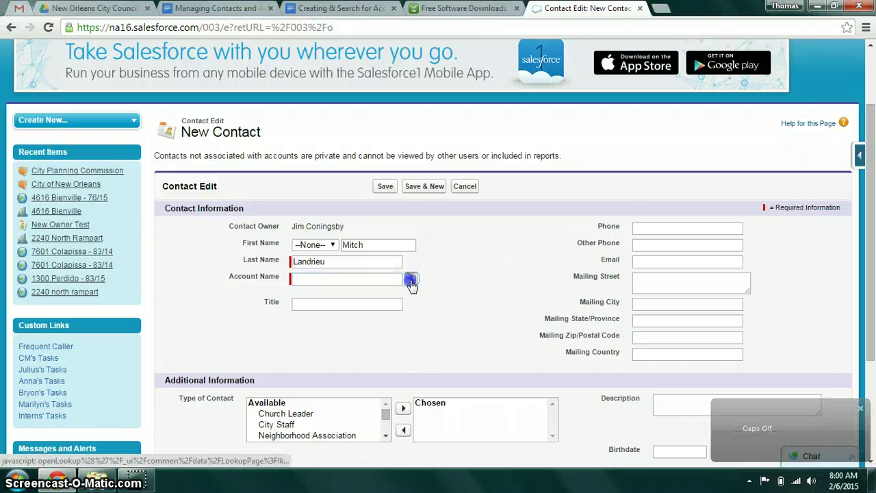
{"action": "left_click_drag", "start_coordinate": [368, 177], "coordinate": [366, 89]}
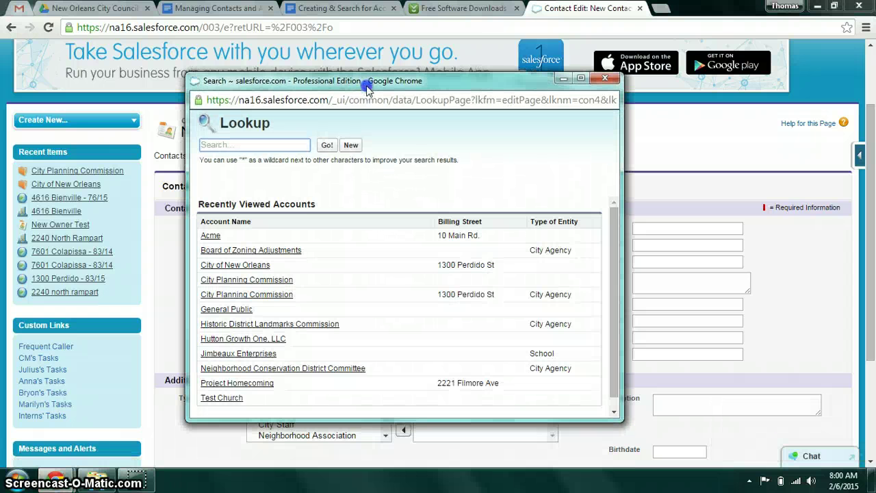
Link the contact to City of New Orleans and set the title to Mayor
{"action": "left_click", "coordinate": [234, 266]}
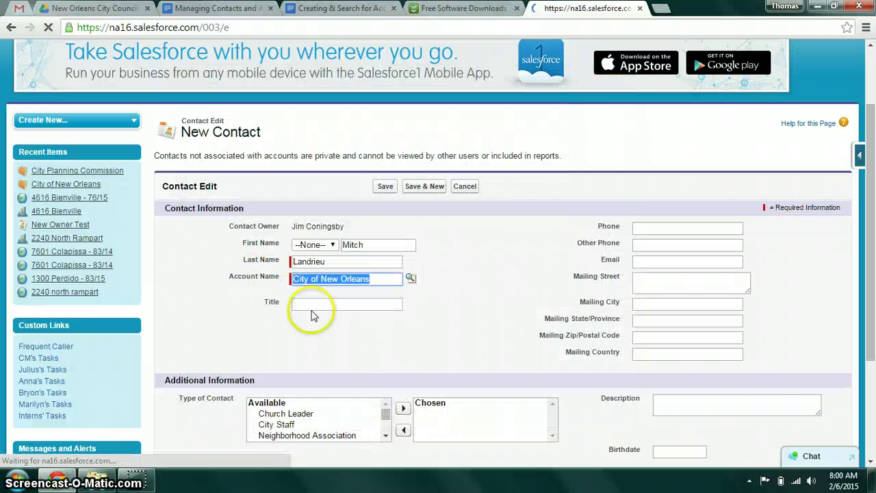
{"action": "key", "text": "Return"}
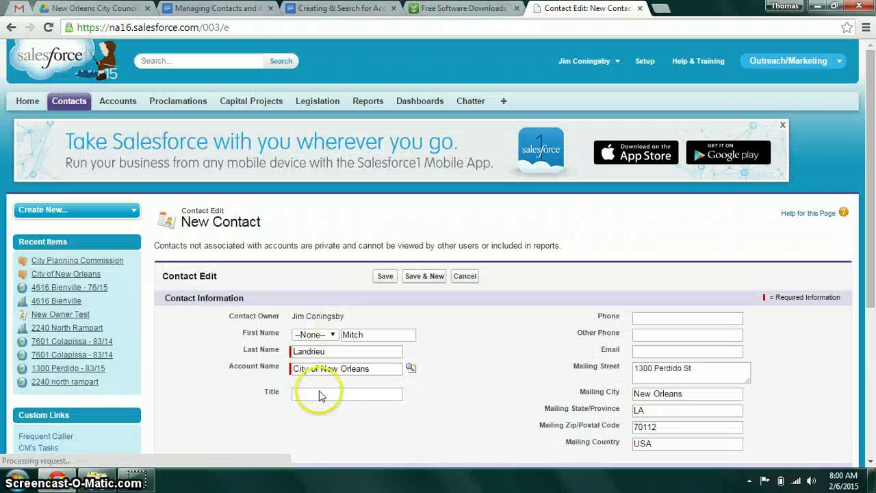
{"action": "left_click", "coordinate": [317, 396]}
{"action": "type", "text": "Mayo"}
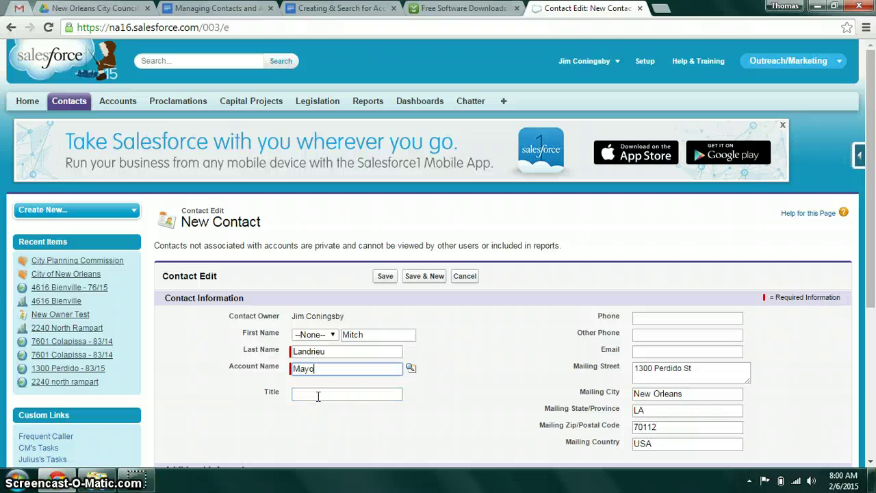
{"action": "key", "text": "BackSpace"}
{"action": "key", "text": "BackSpace"}
{"action": "key", "text": "BackSpace"}
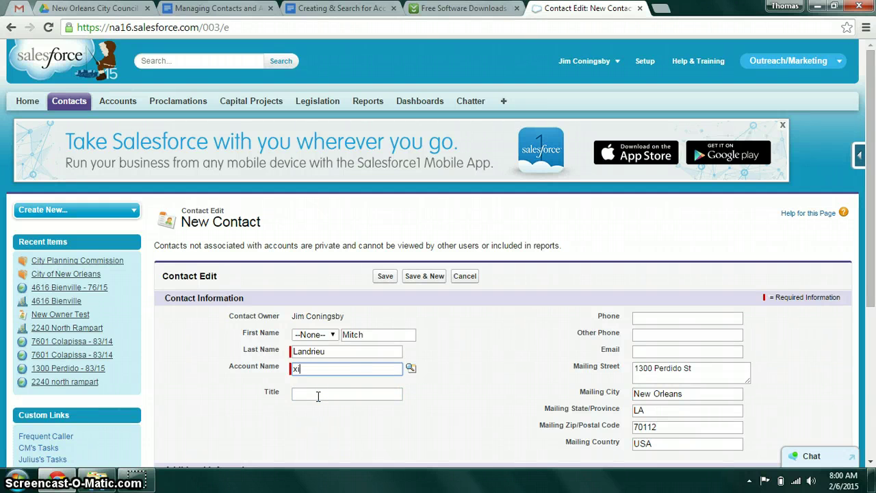
{"action": "type", "text": "ty of New Orleans"}
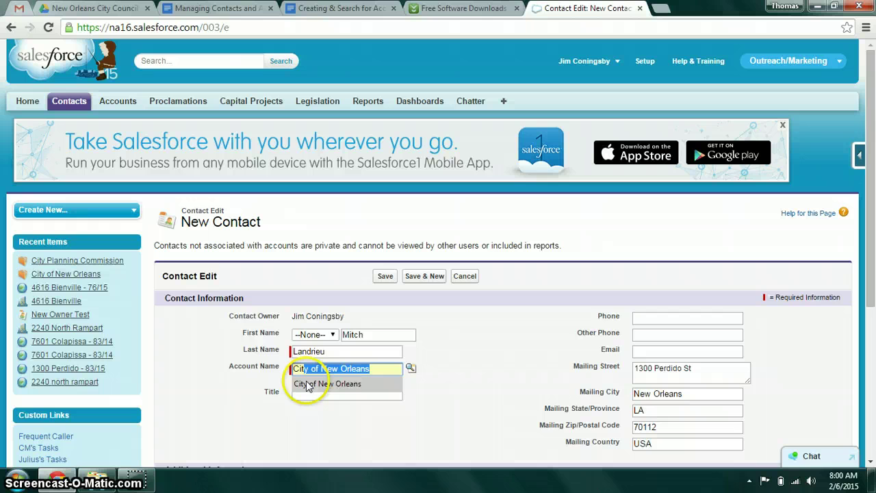
{"action": "left_click", "coordinate": [308, 384]}
{"action": "left_click", "coordinate": [318, 397]}
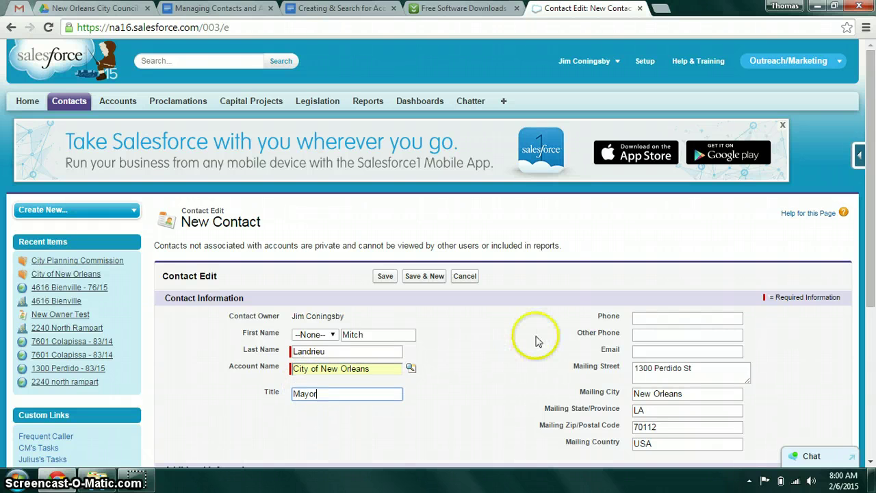
Fill in the contact's e-mail address and phone number
{"action": "left_click_drag", "start_coordinate": [872, 267], "coordinate": [868, 322]}
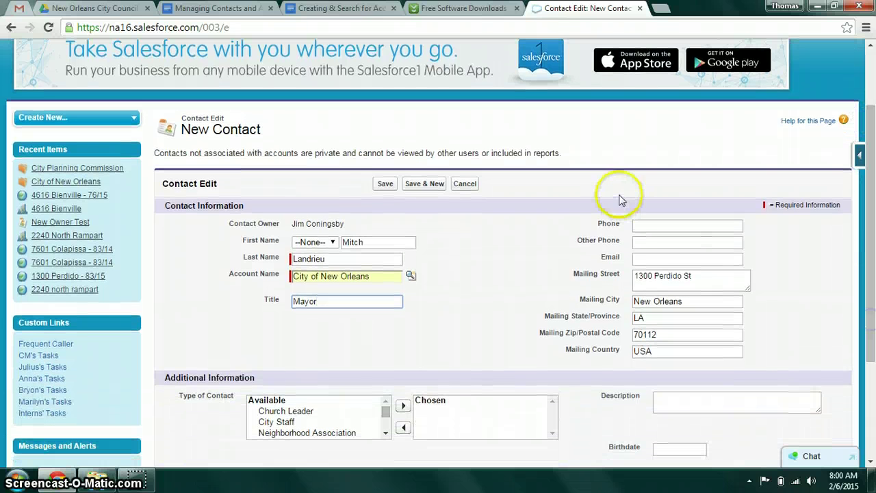
{"action": "left_click", "coordinate": [644, 258]}
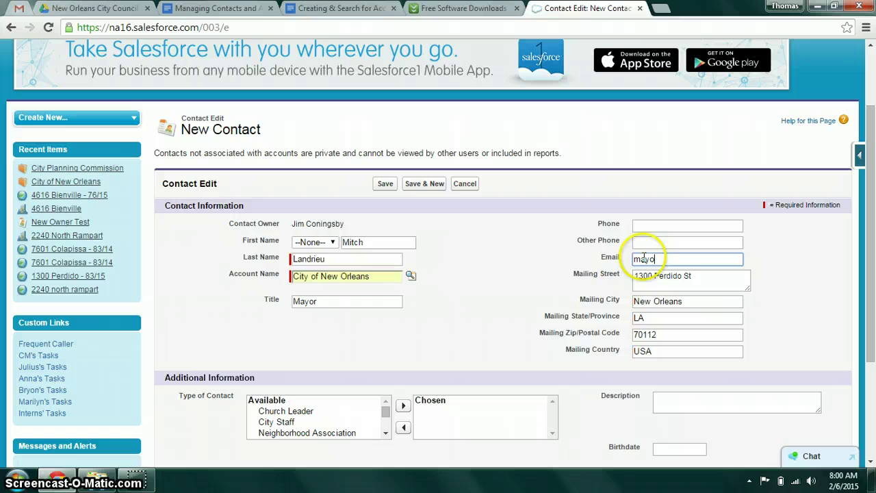
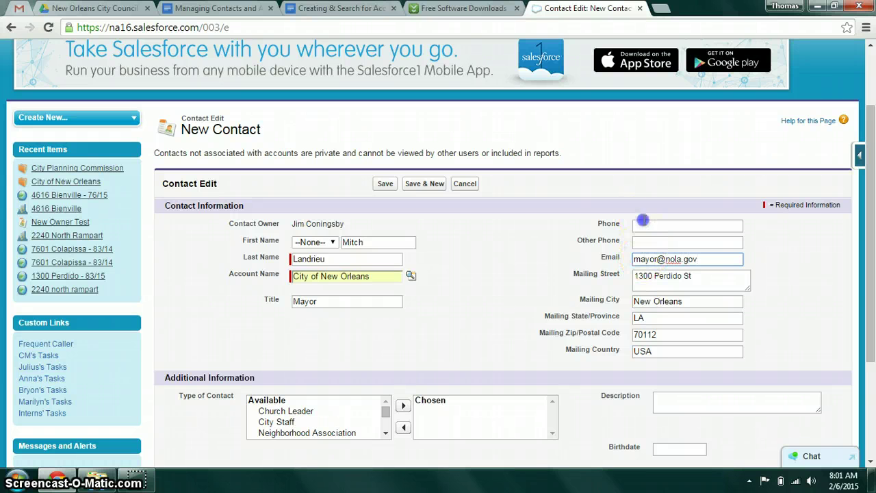
{"action": "left_click", "coordinate": [644, 223]}
{"action": "type", "text": "123456"}
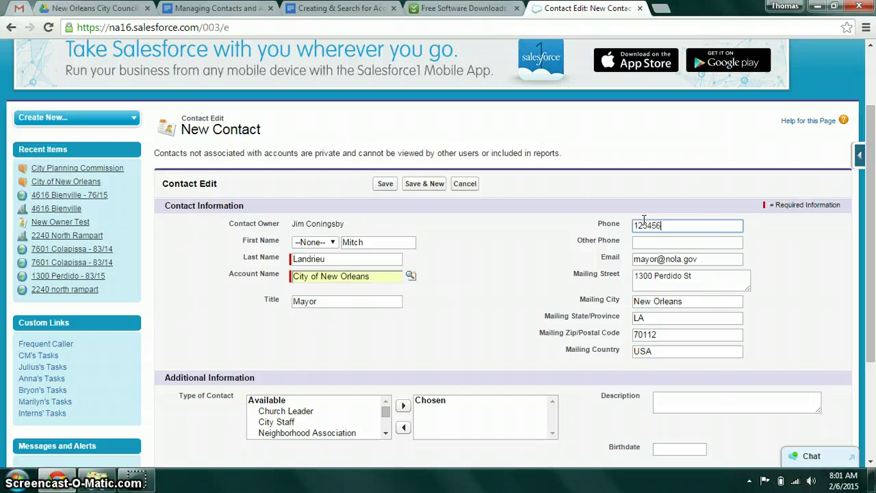
{"action": "type", "text": "677"}
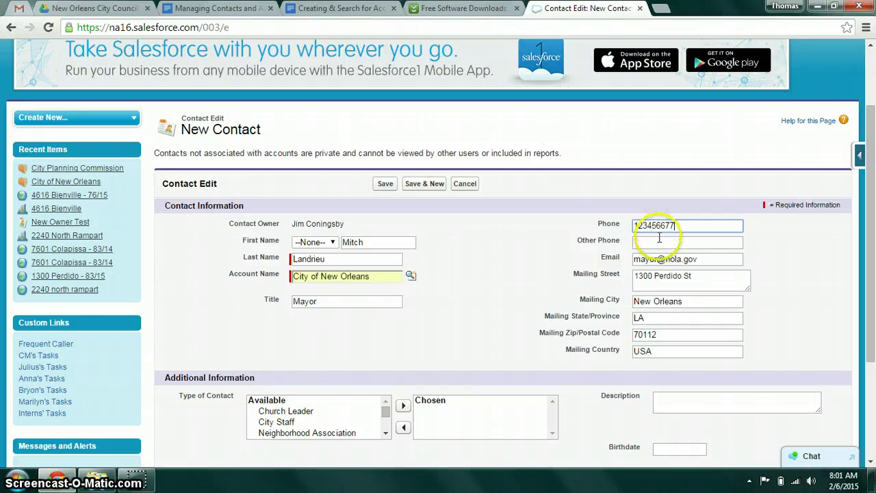
{"action": "left_click", "coordinate": [659, 237]}
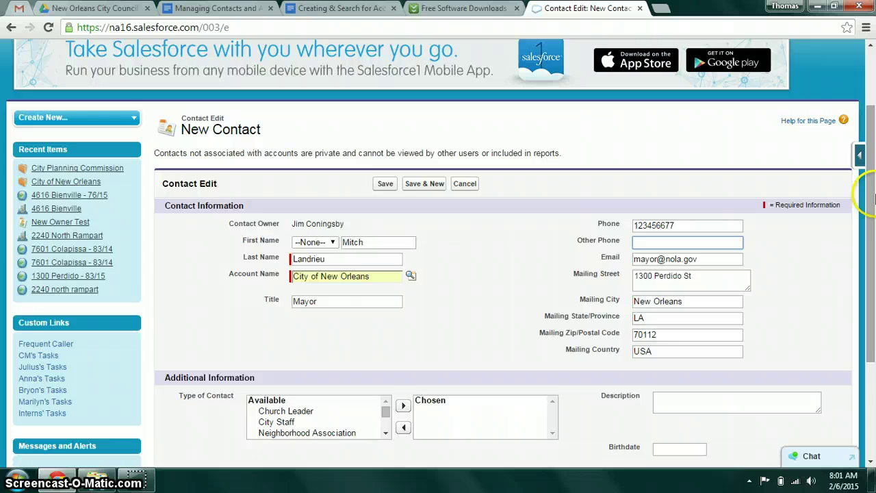
Add City Staff to the contact's chosen Type of Contact values
{"action": "left_click_drag", "start_coordinate": [868, 195], "coordinate": [873, 263]}
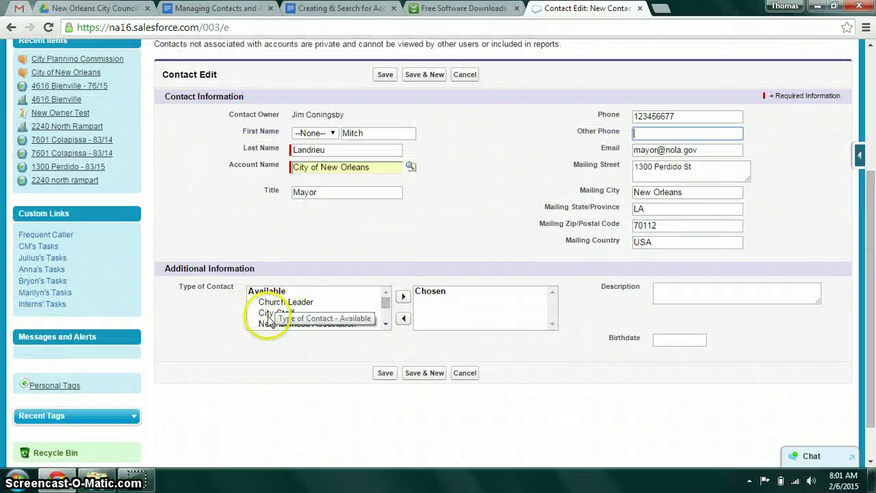
{"action": "left_click", "coordinate": [293, 313]}
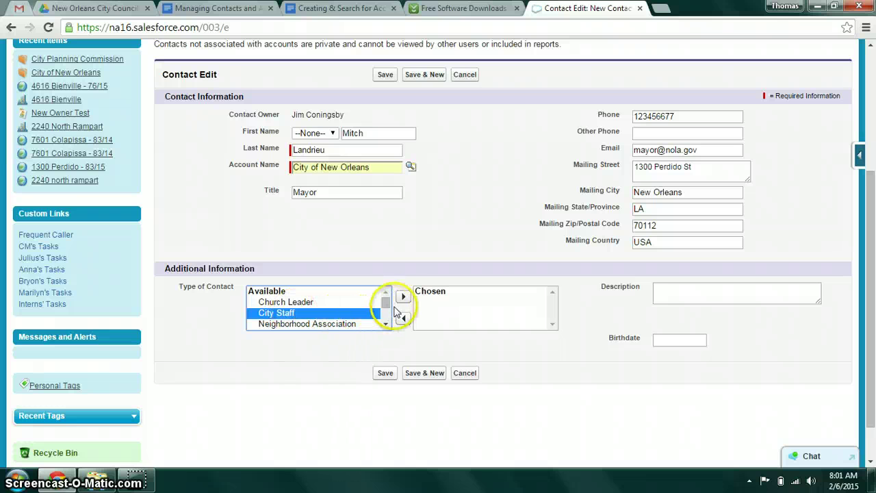
{"action": "left_click", "coordinate": [404, 299]}
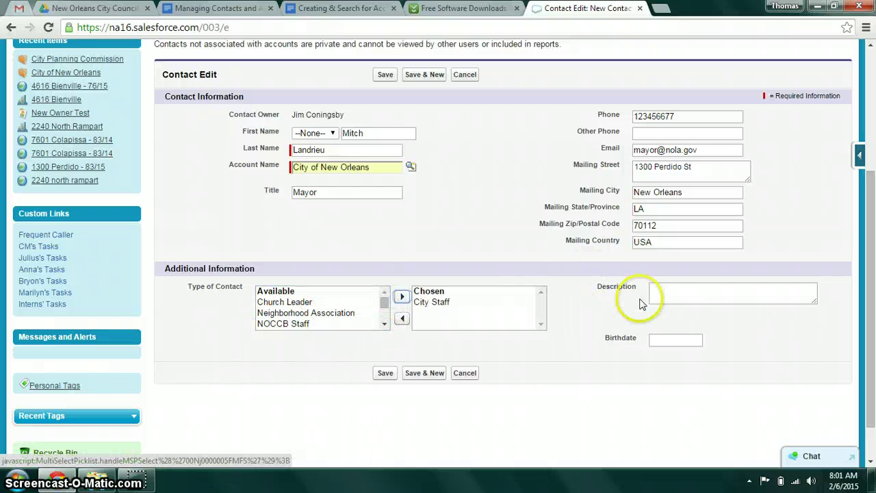
{"action": "left_click", "coordinate": [384, 325]}
{"action": "left_click", "coordinate": [384, 296]}
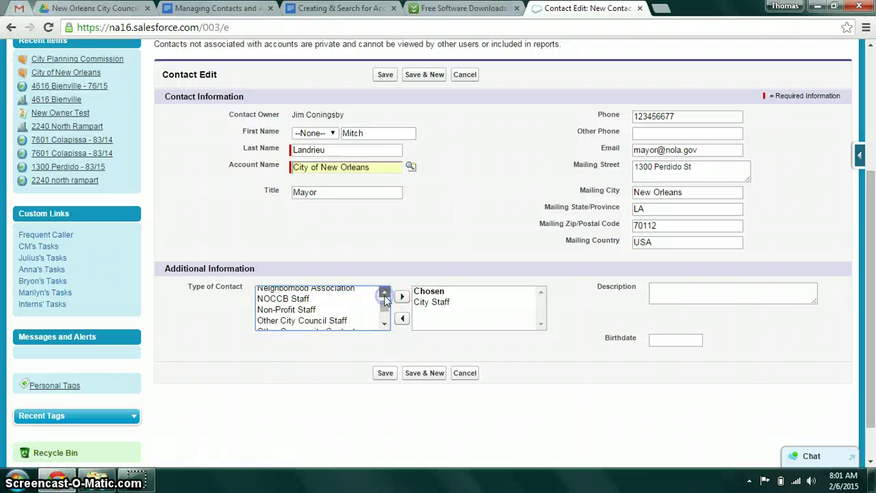
Add Church Leader as a contact type, then remove it again
{"action": "left_click", "coordinate": [308, 302]}
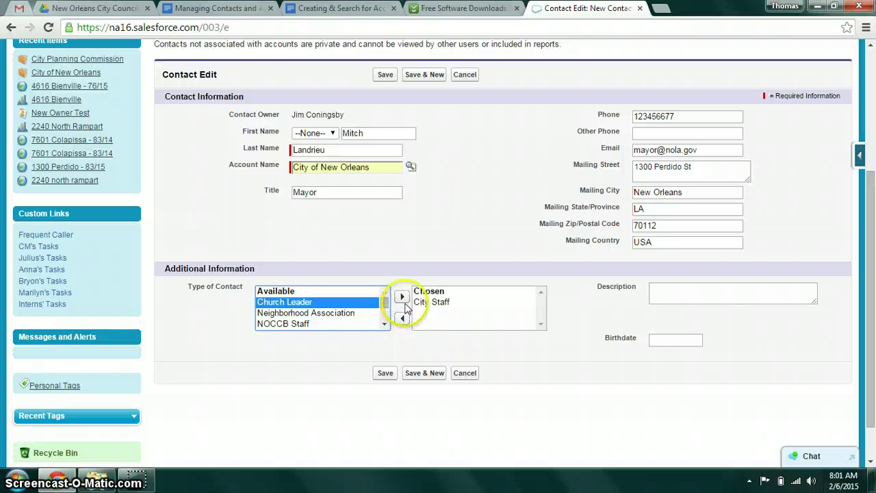
{"action": "left_click", "coordinate": [402, 297]}
{"action": "left_click", "coordinate": [448, 303]}
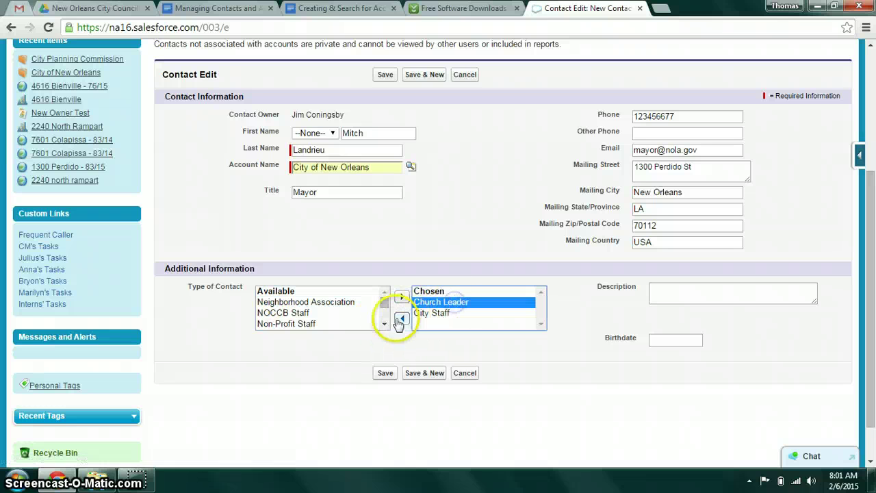
{"action": "left_click", "coordinate": [401, 319]}
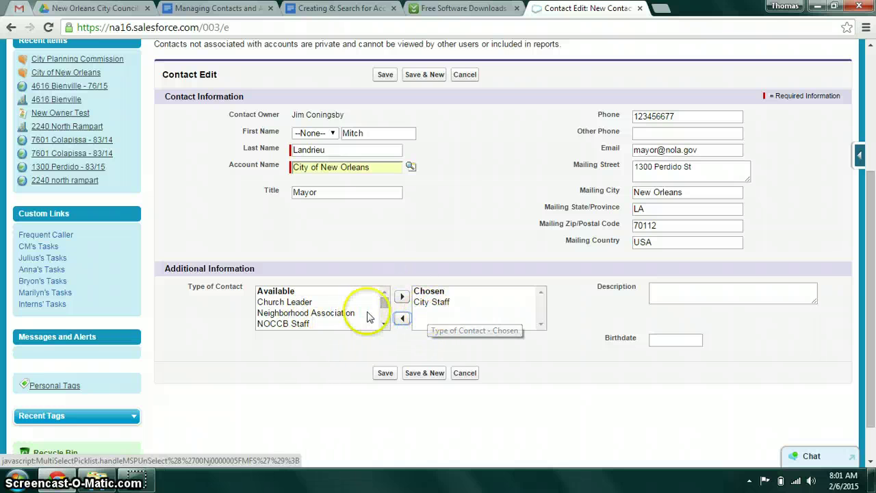
Enter 'Mayor of New Orleans' as the Description and leave the Birthdate blank
{"action": "left_click", "coordinate": [682, 291]}
{"action": "type", "text": "Mayor of New"}
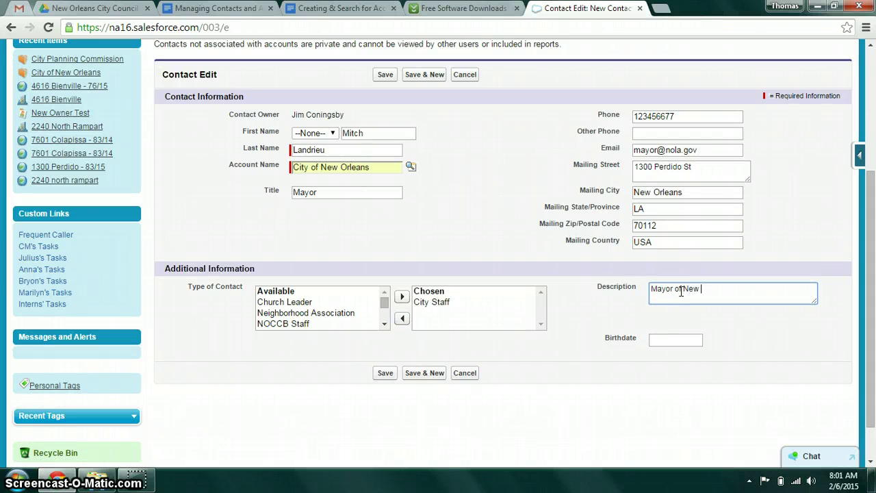
{"action": "type", "text": " Orleans"}
{"action": "left_click", "coordinate": [679, 338]}
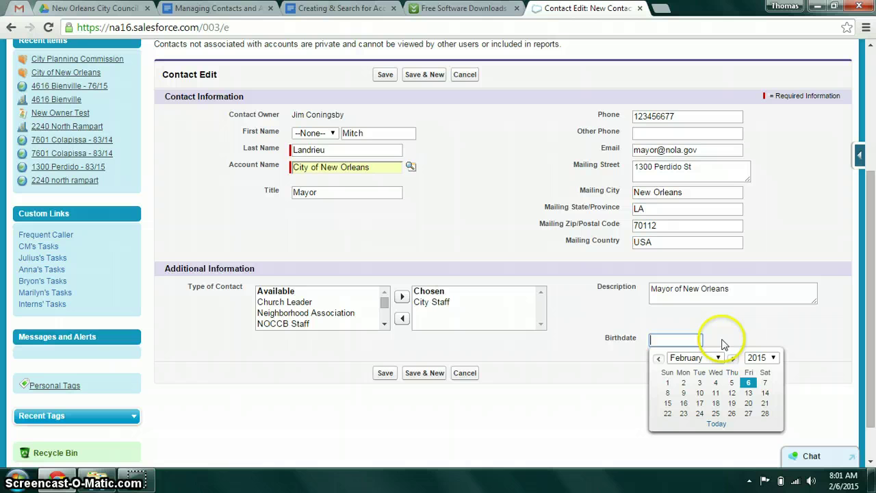
{"action": "left_click", "coordinate": [732, 334]}
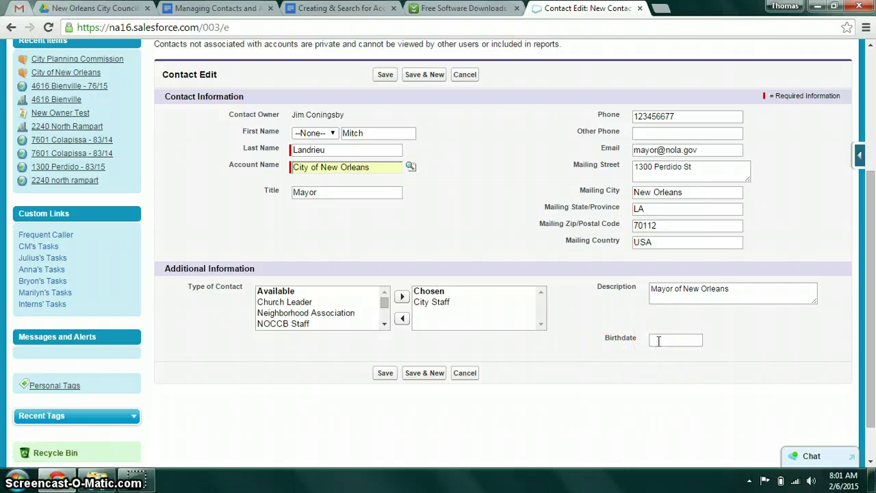
Save the new Mayor contact so its detail page loads
{"action": "left_click", "coordinate": [385, 375]}
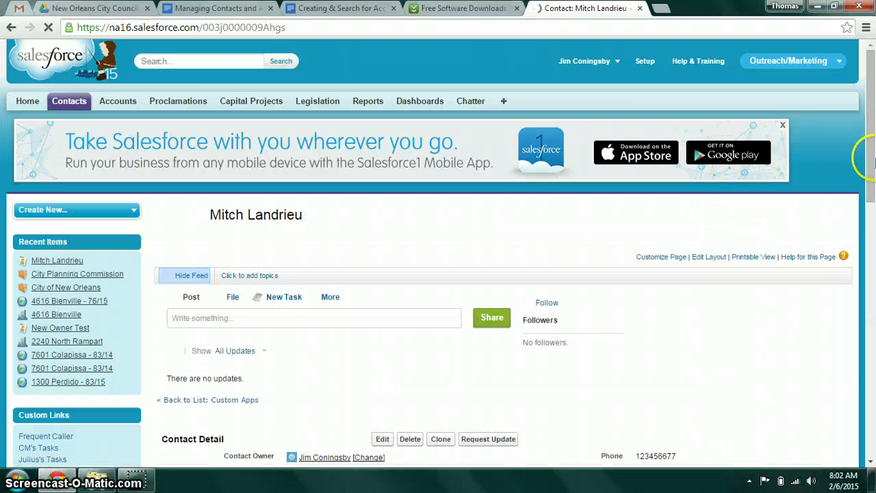
{"action": "mouse_move", "coordinate": [871, 159]}
{"action": "left_mouse_down"}
{"action": "mouse_move", "coordinate": [868, 205]}
{"action": "mouse_move", "coordinate": [871, 163]}
{"action": "left_mouse_up"}
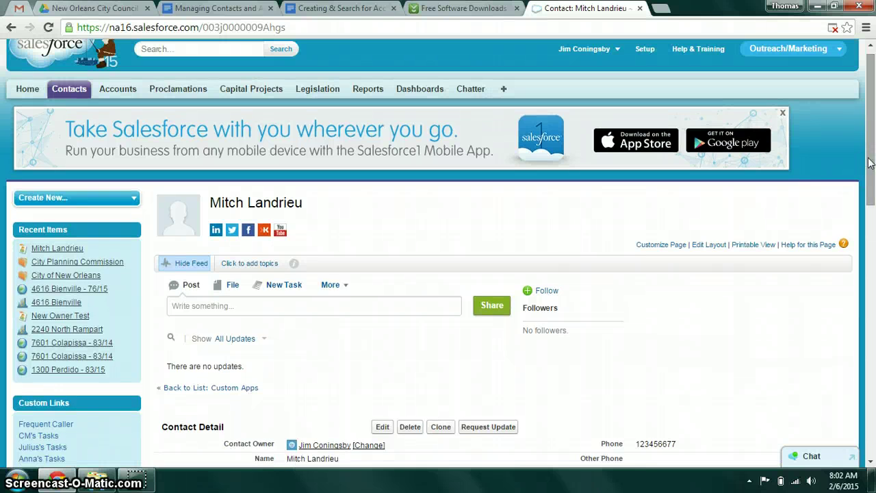